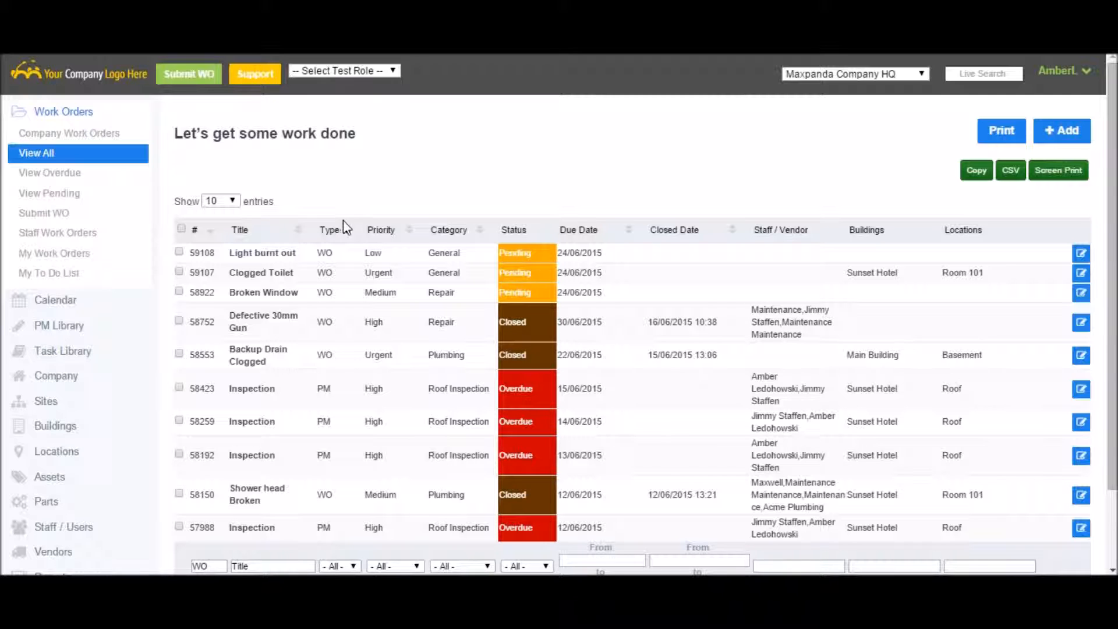
# Open the Guest Services portal settings under Sites and highlight the full public link.
pyautogui.click(65, 407)
pyautogui.click(51, 300)
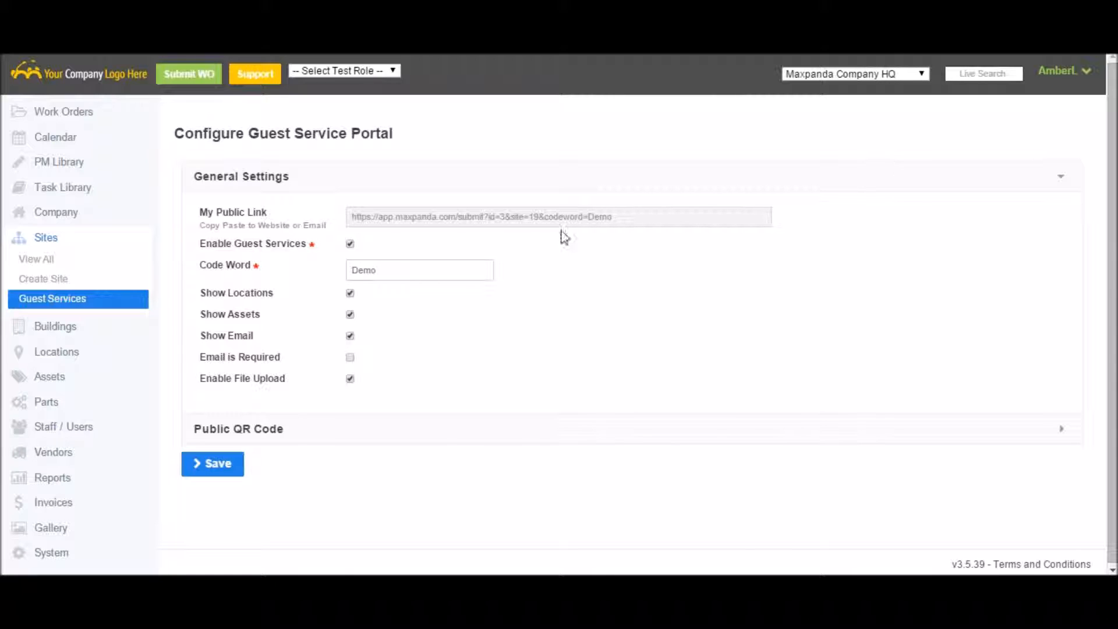
pyautogui.moveTo(640, 217); pyautogui.dragTo(324, 248)
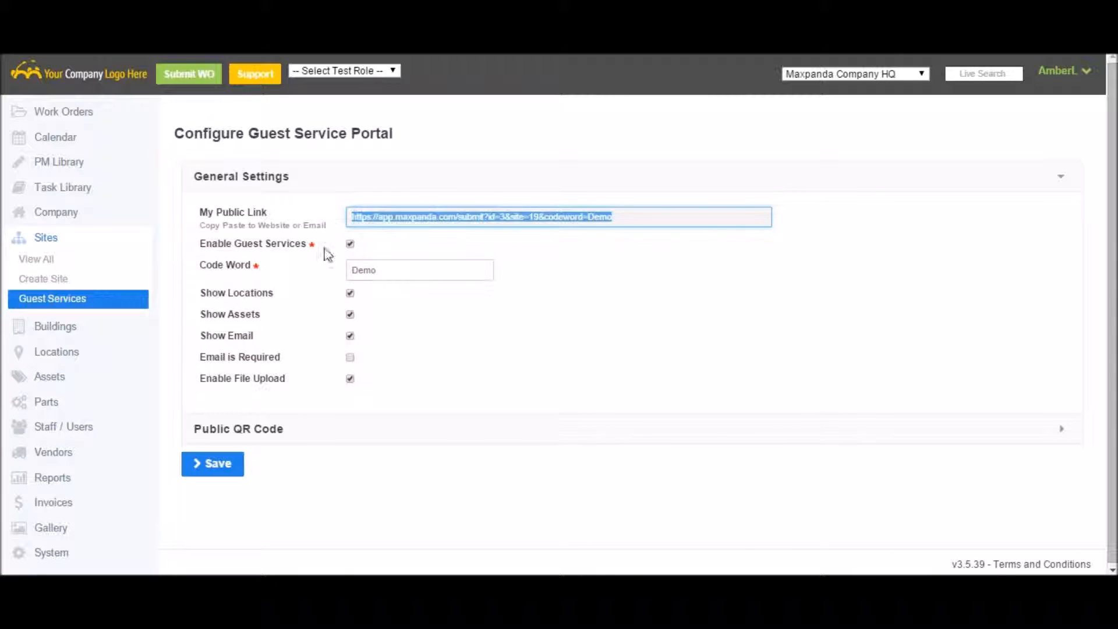
# Examine the portal's public QR code options, and highlight the public link in the general settings again.
pyautogui.click(295, 433)
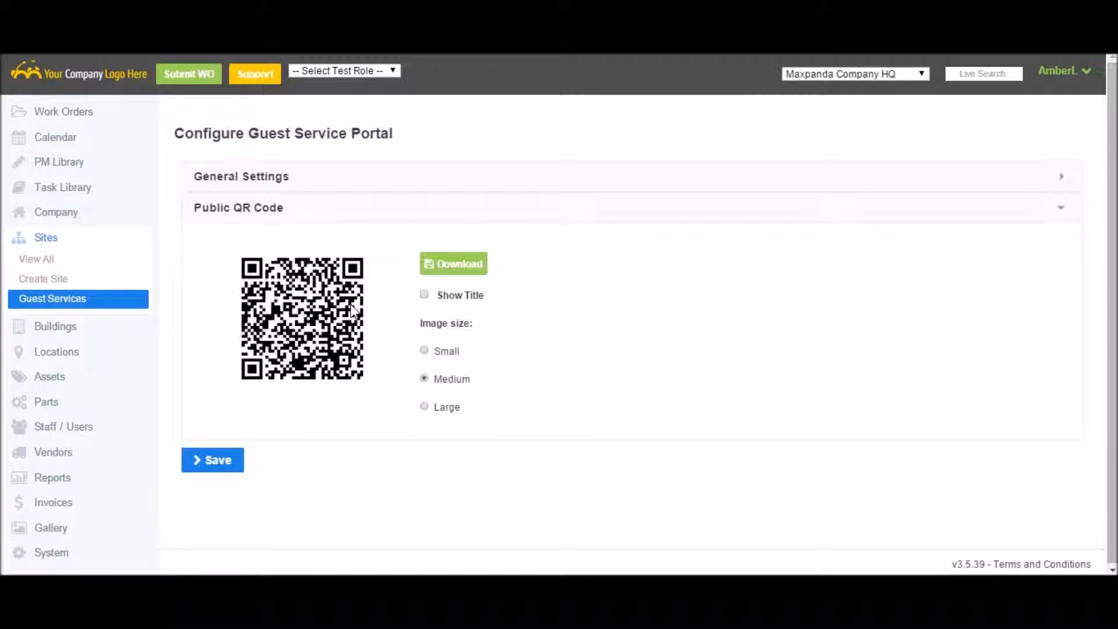
pyautogui.click(344, 182)
pyautogui.moveTo(642, 227); pyautogui.dragTo(347, 214)
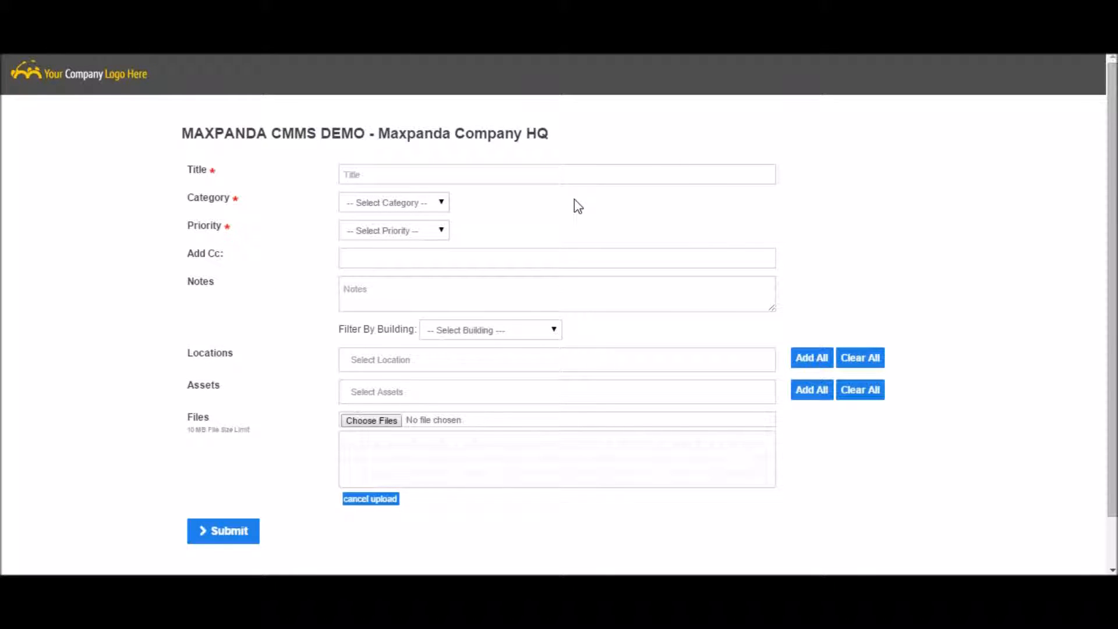
# In the public request form, enter the title "Light not wokring" with category Lighting and priority Urgent.
pyautogui.click(428, 178)
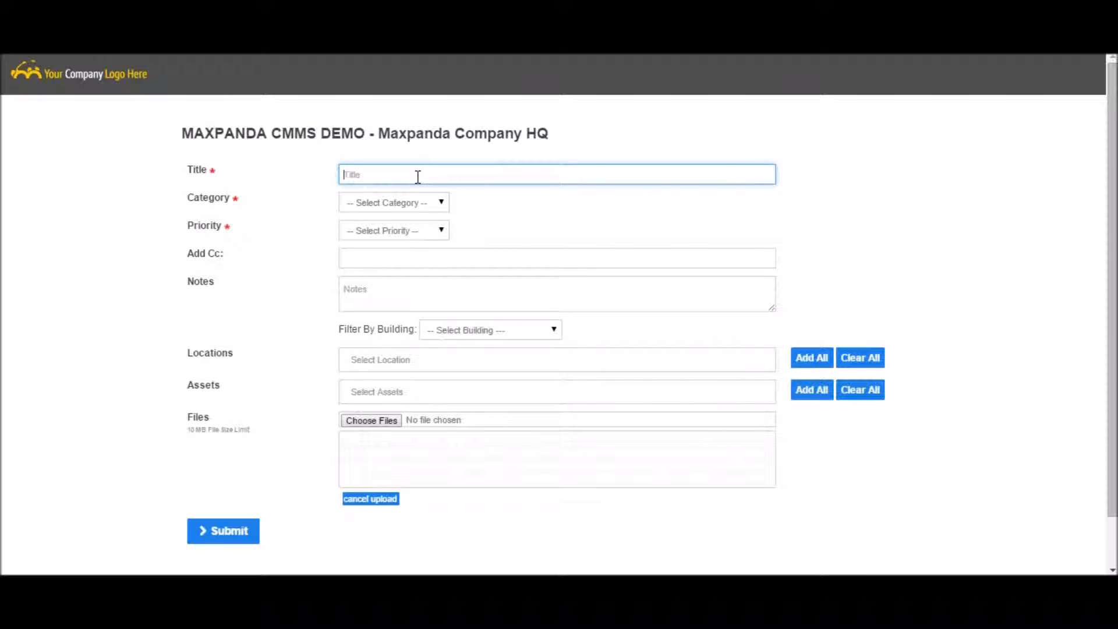
pyautogui.write('Light not wokring')
pyautogui.click(417, 204)
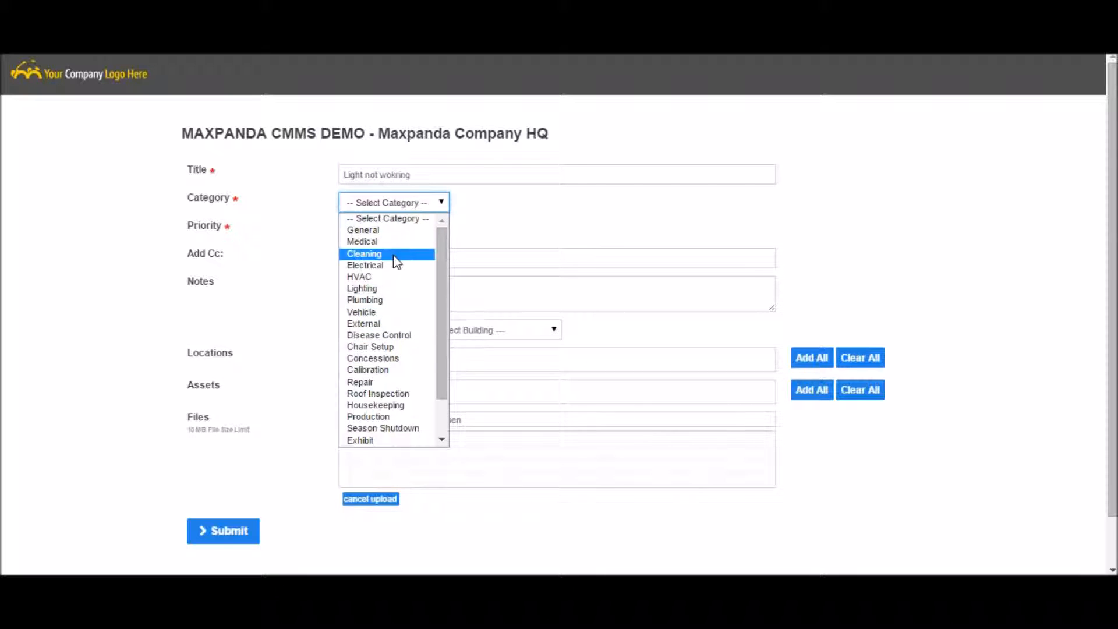
pyautogui.click(388, 289)
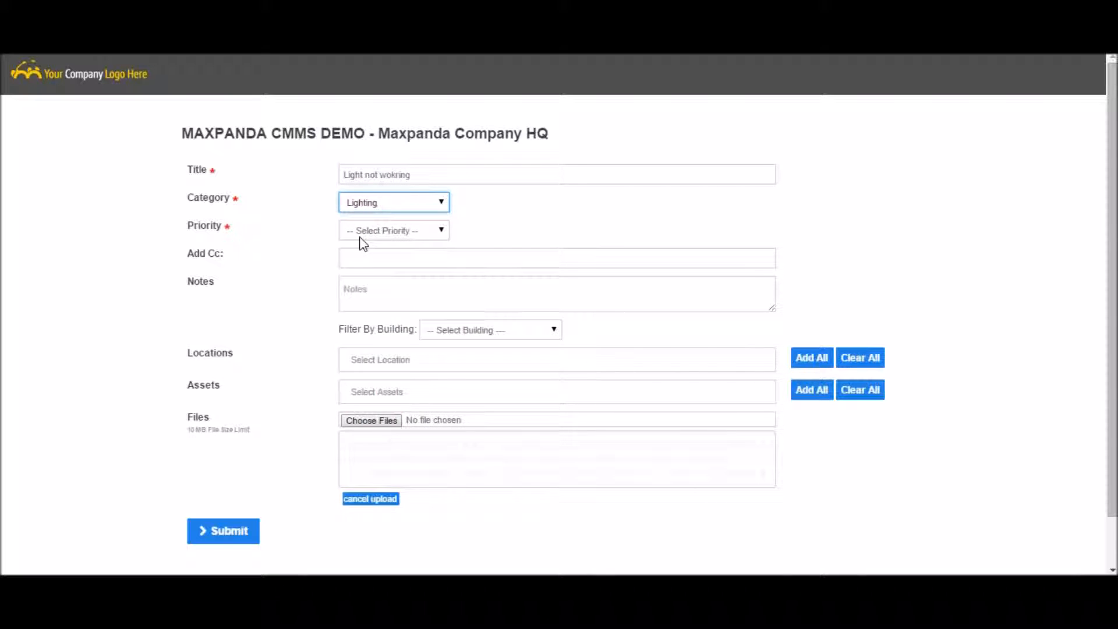
pyautogui.click(359, 233)
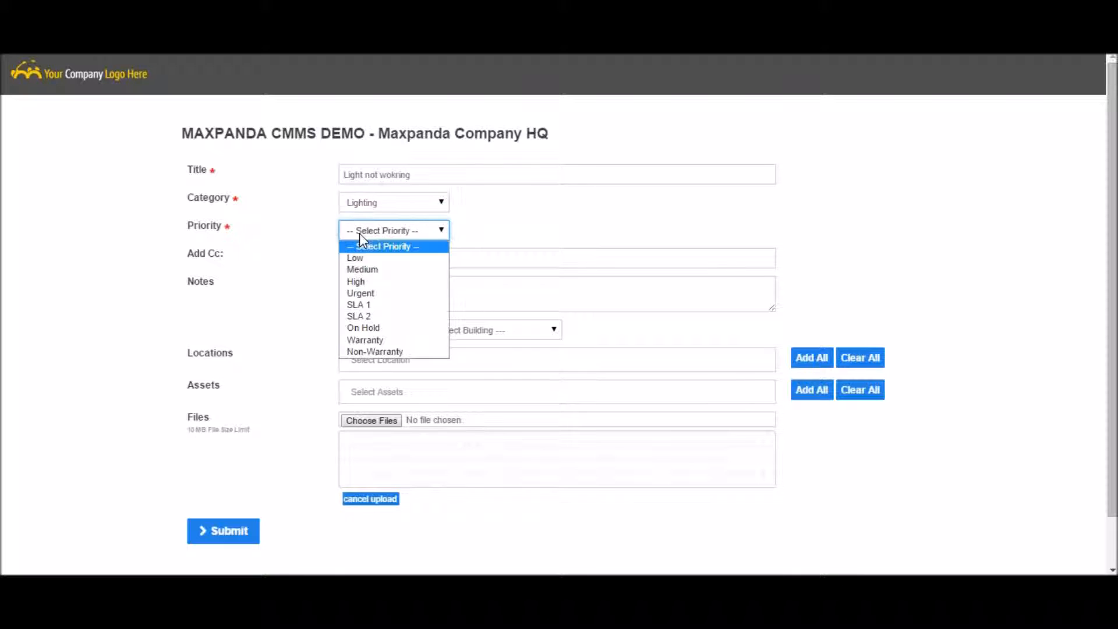
pyautogui.click(389, 293)
pyautogui.click(376, 259)
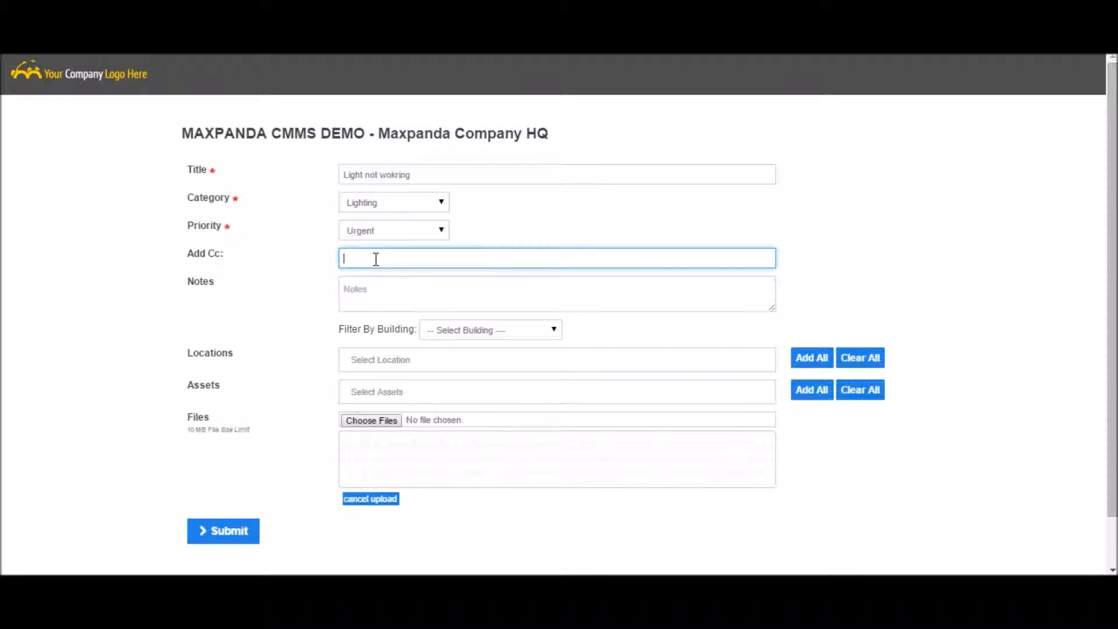
pyautogui.click(373, 291)
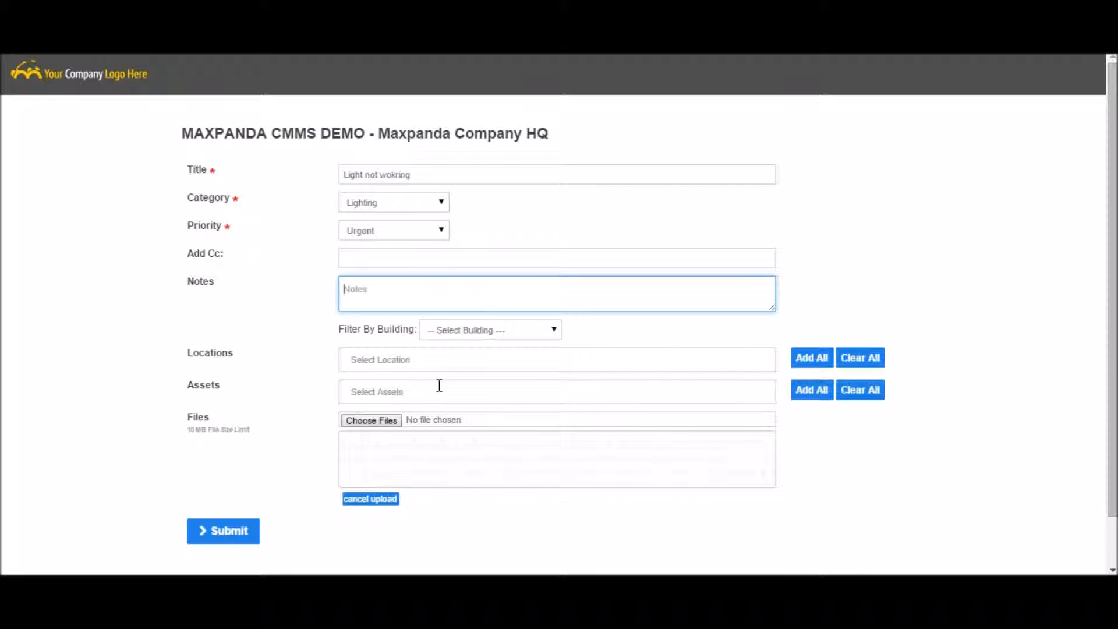
# Look through the unfiltered location and asset choices of the request form.
pyautogui.click(386, 359)
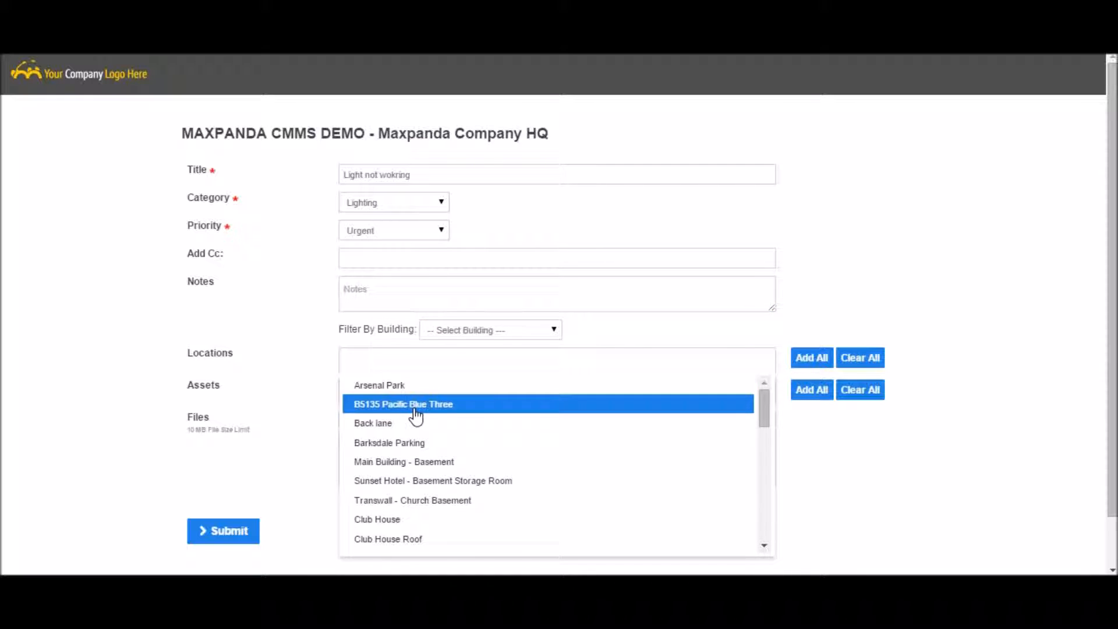
pyautogui.scroll(-15, 415, 415)
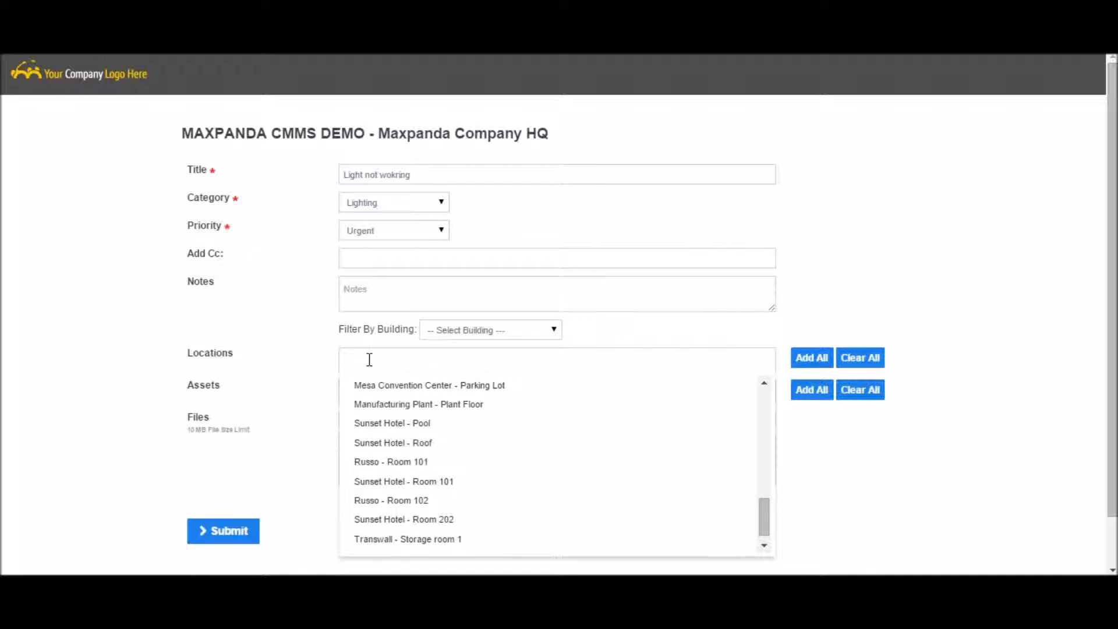
pyautogui.click(26, 358)
pyautogui.click(353, 391)
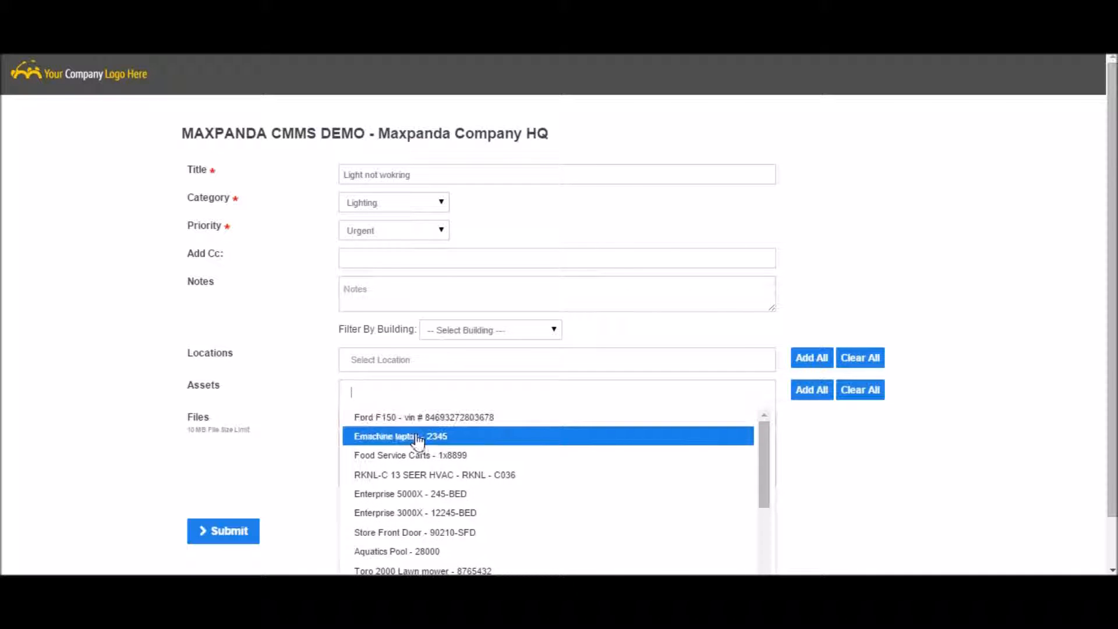
pyautogui.scroll(-3, 418, 441)
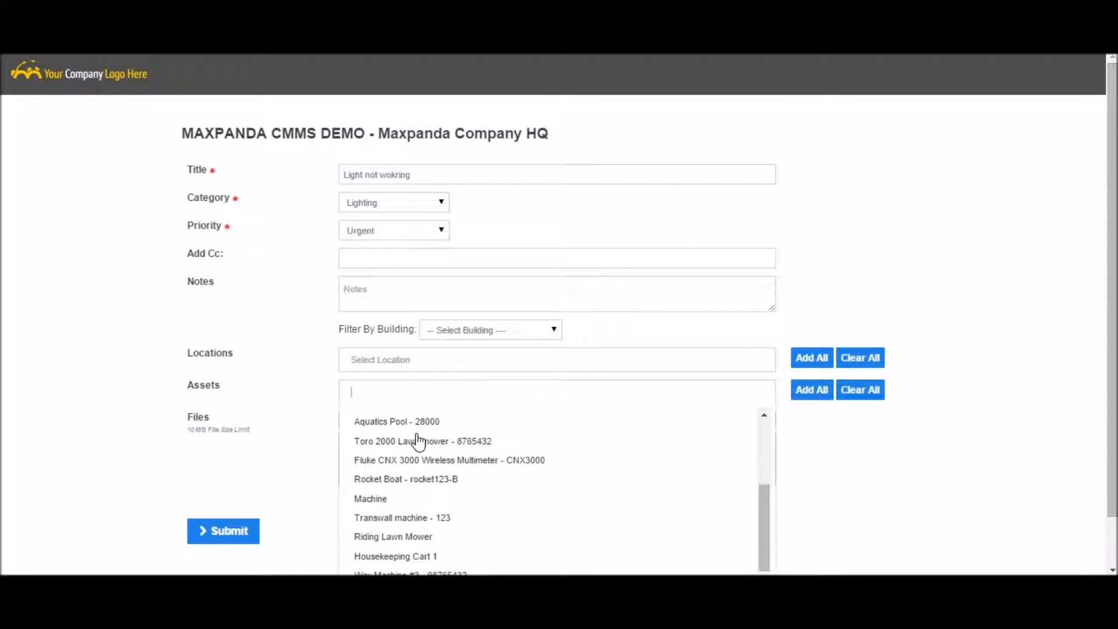
# Filter the request form by the Sunset Hotel building and examine the matching location and asset choices.
pyautogui.click(555, 332)
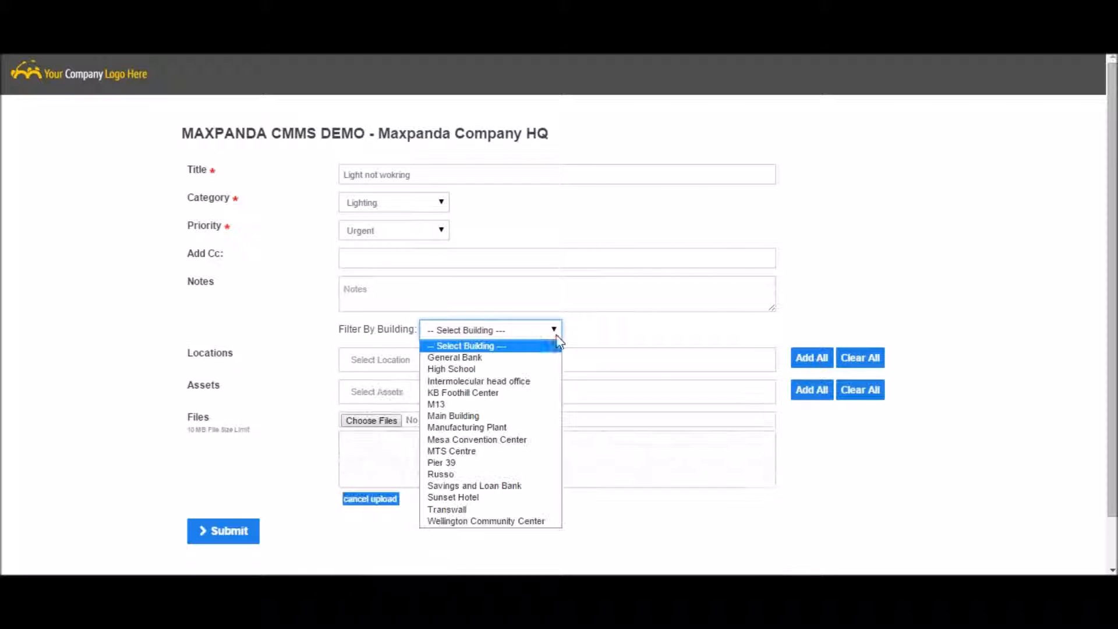
pyautogui.click(490, 498)
pyautogui.click(376, 361)
pyautogui.scroll(-1, 437, 444)
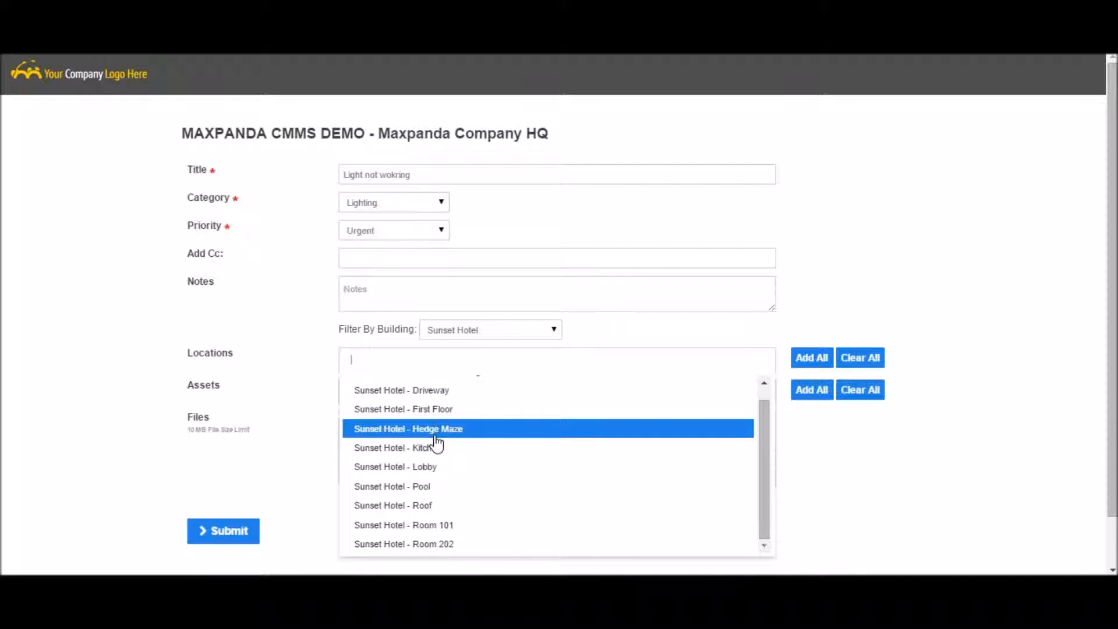
pyautogui.click(297, 396)
pyautogui.click(368, 393)
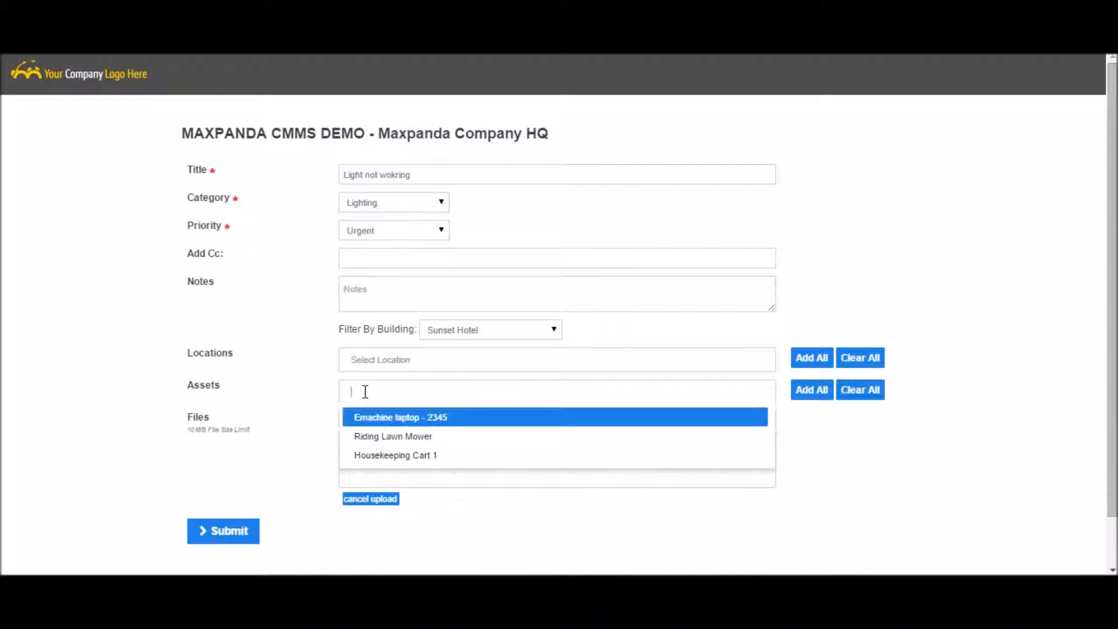
pyautogui.click(309, 371)
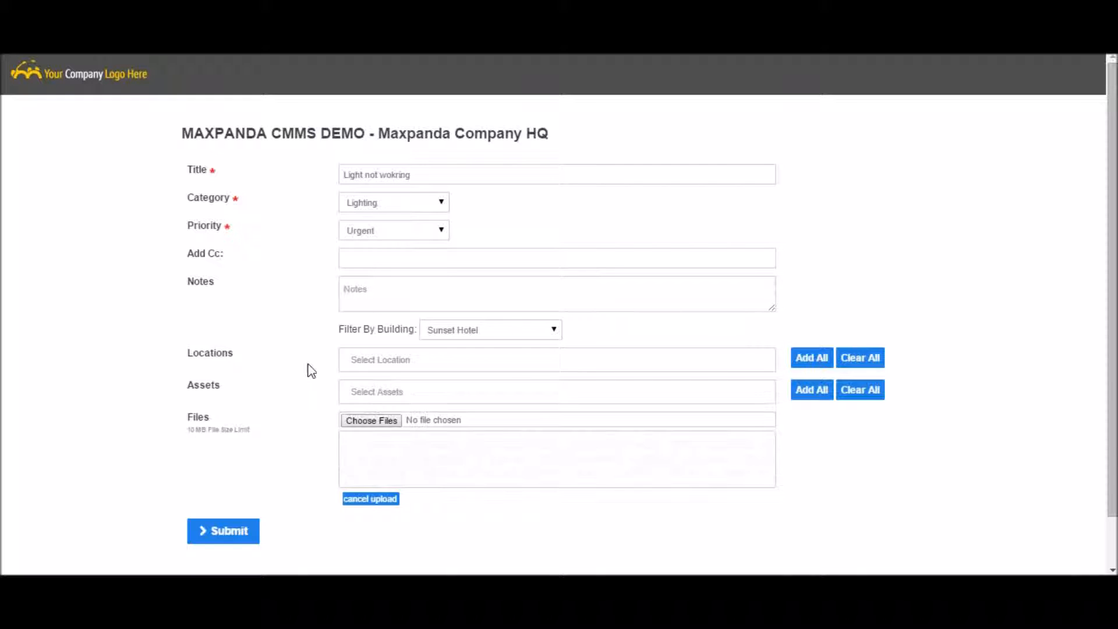
# Assign the location Sunset Hotel - Basement Storage Room and the asset Housekeeping Cart 1 to the request.
pyautogui.click(394, 360)
pyautogui.click(402, 390)
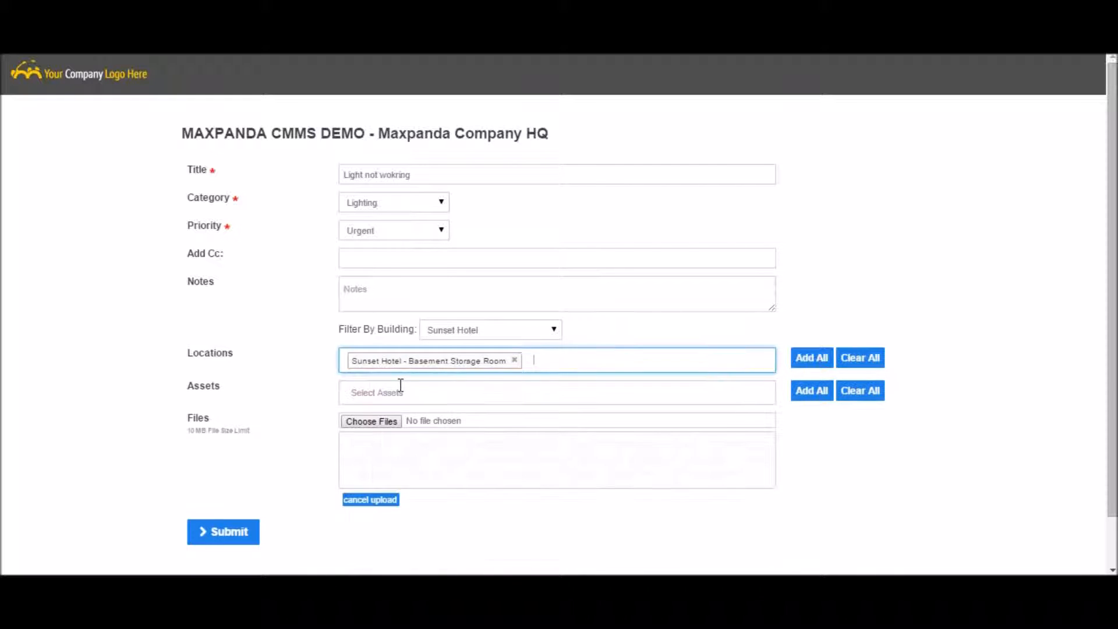
pyautogui.click(391, 394)
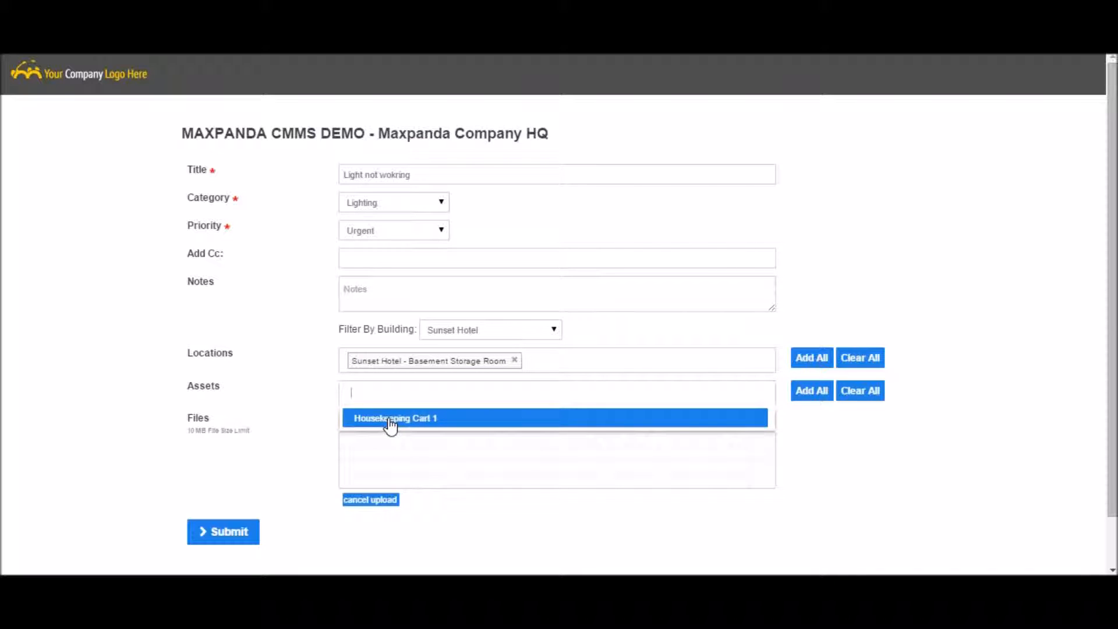
pyautogui.click(391, 418)
# Clear the request's location and building filter, and choose Sunset Hotel - Room 101 by searching the locations for 101.
pyautogui.click(514, 360)
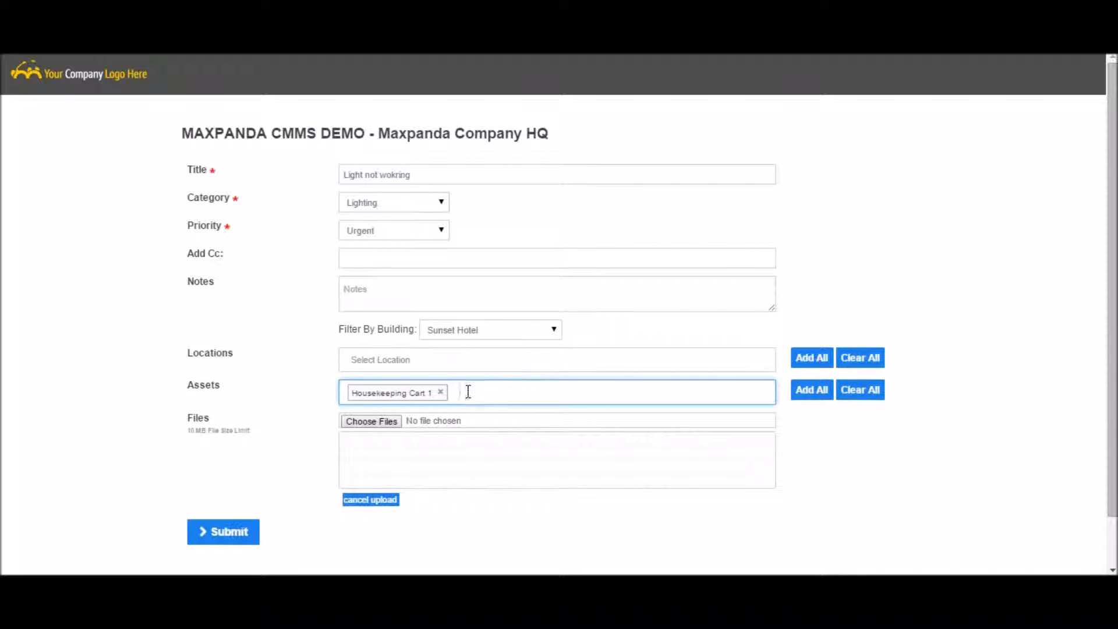
pyautogui.click(556, 330)
pyautogui.click(518, 344)
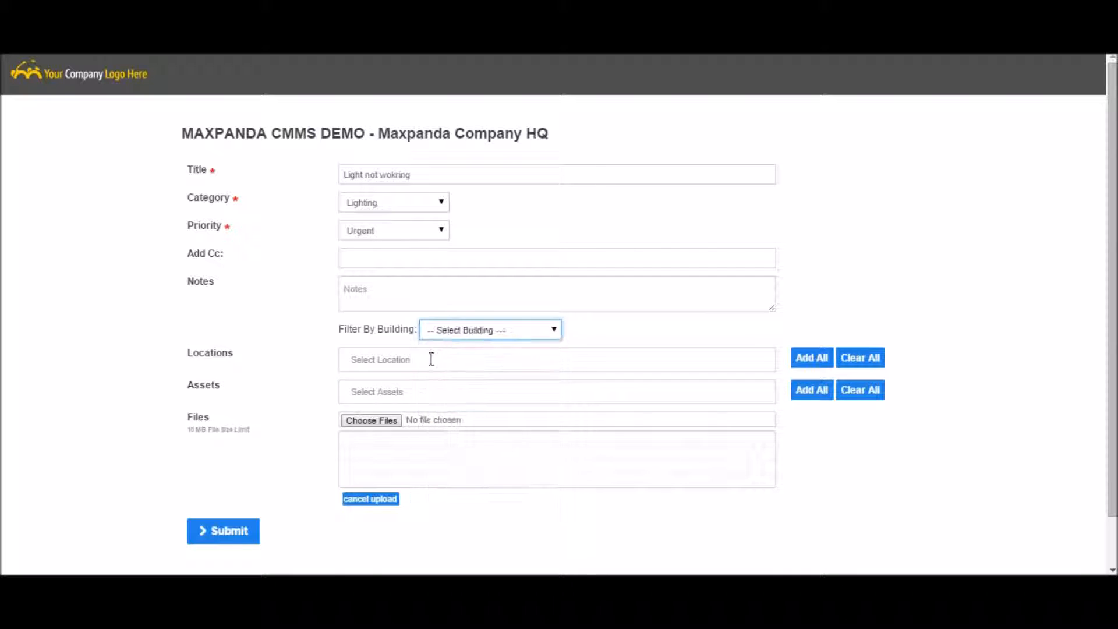
pyautogui.click(431, 360)
pyautogui.write('101')
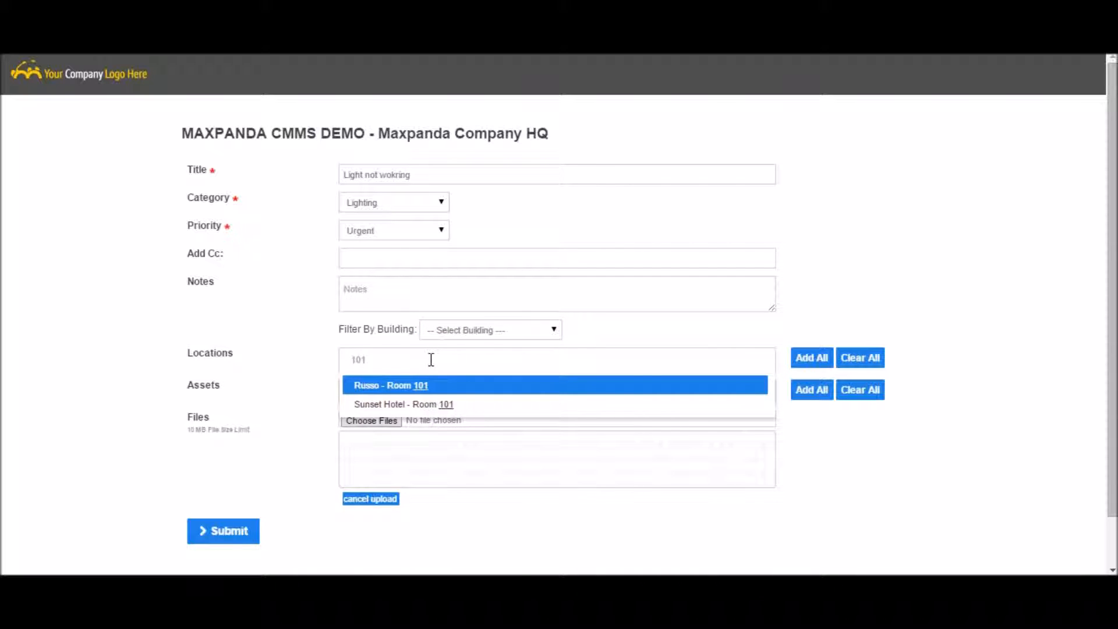
pyautogui.click(431, 404)
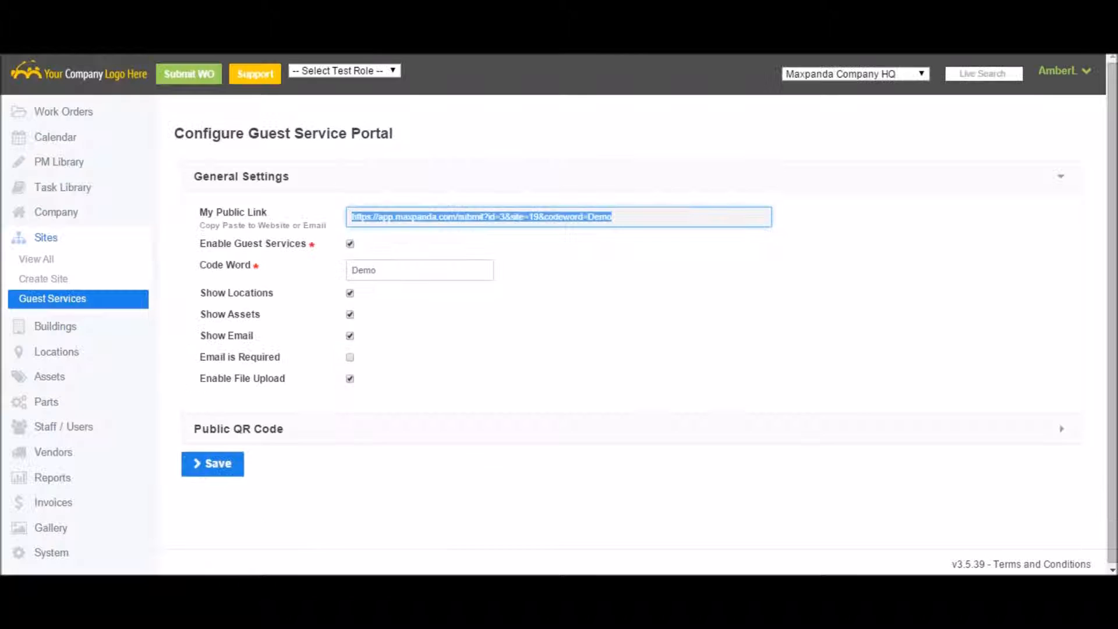
# Disable Show Locations, Show Assets and Enable File Upload in the portal settings, require the e-mail, save, and reload the public form.
pyautogui.moveTo(269, 294); pyautogui.dragTo(206, 288)
pyautogui.moveTo(269, 319); pyautogui.dragTo(205, 318)
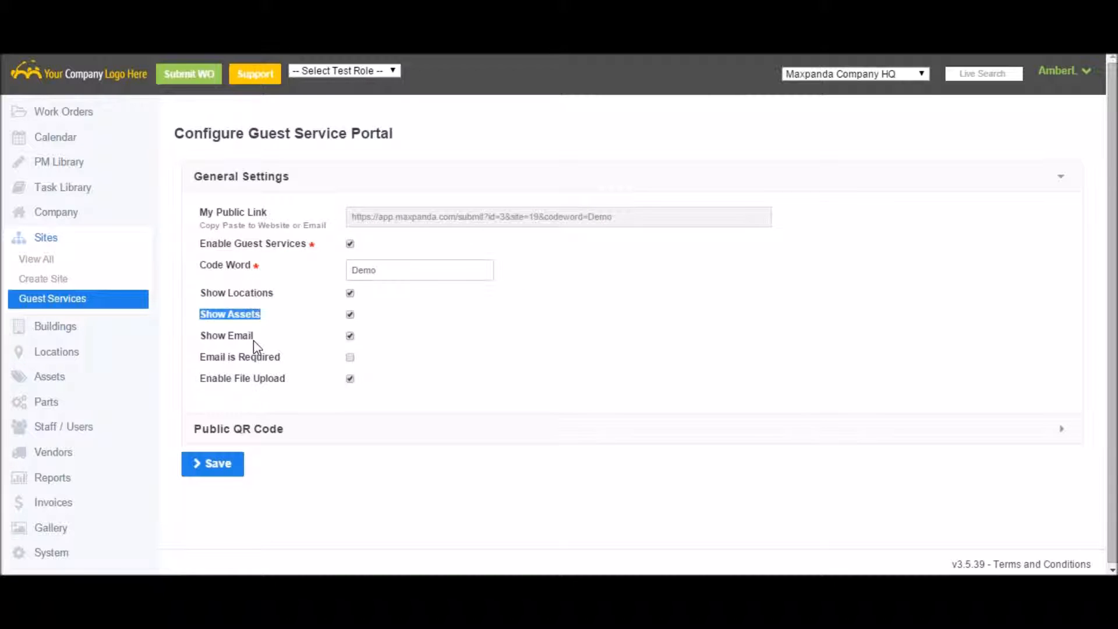
pyautogui.click(350, 379)
pyautogui.click(350, 379)
pyautogui.click(350, 293)
pyautogui.click(350, 315)
pyautogui.click(350, 357)
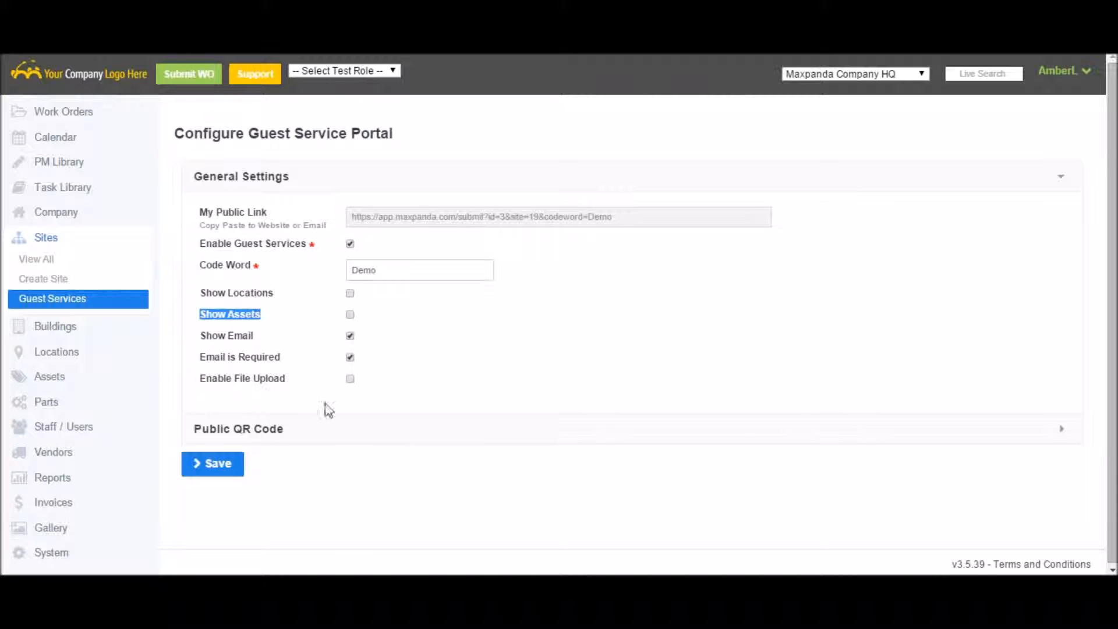
pyautogui.click(218, 465)
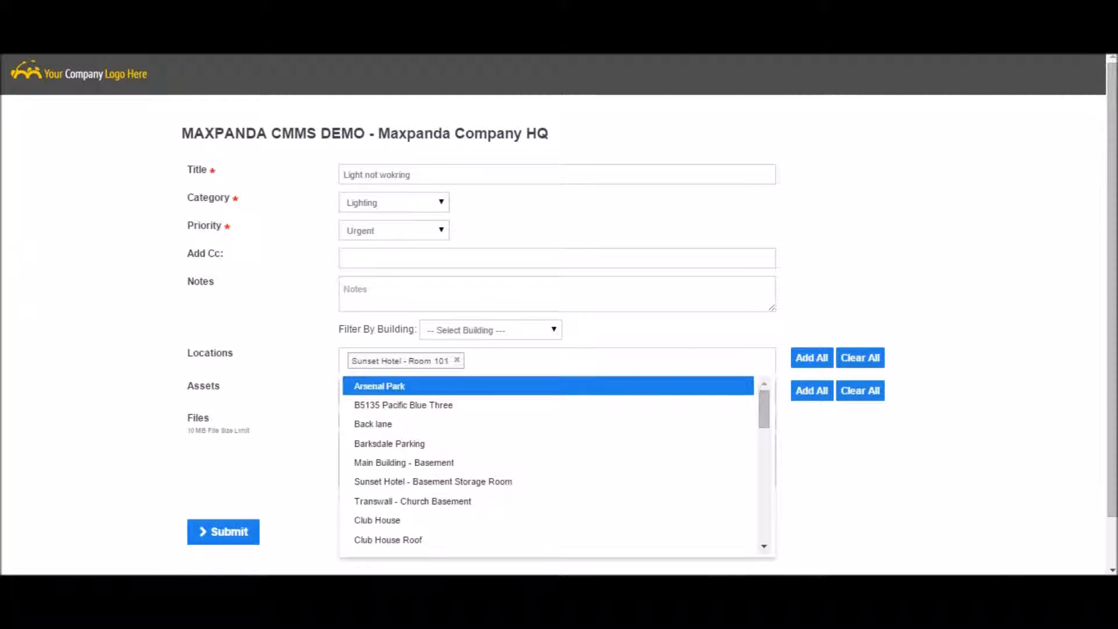
pyautogui.press('F5')
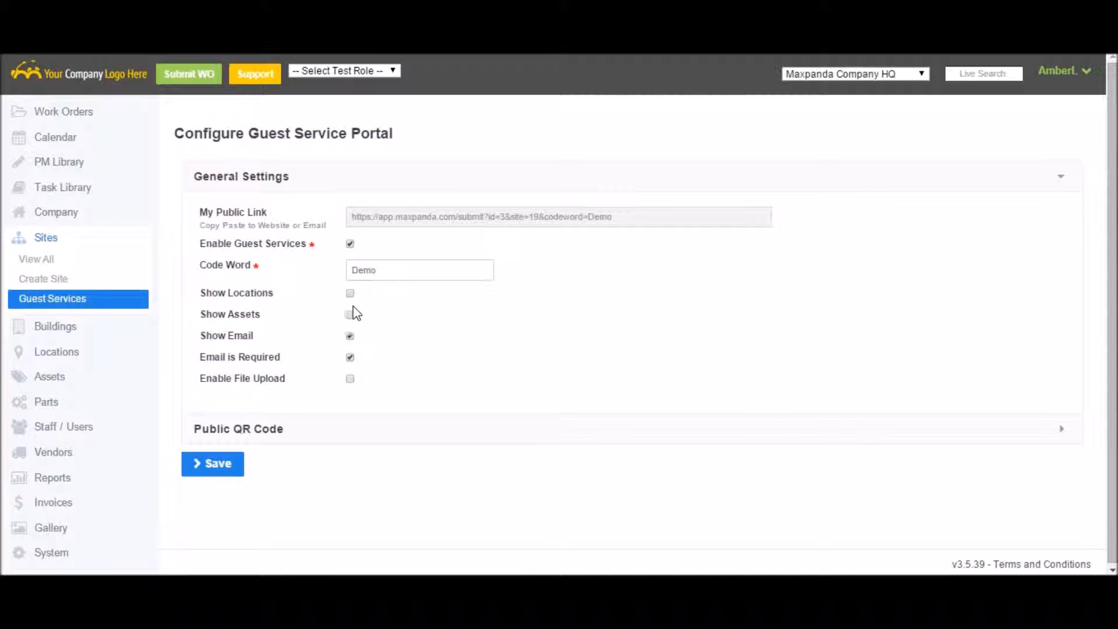
# Re-enable Show Locations, Show Assets and Enable File Upload, make the e-mail optional, save, and reload the public form.
pyautogui.click(350, 295)
pyautogui.click(351, 315)
pyautogui.click(351, 378)
pyautogui.click(239, 473)
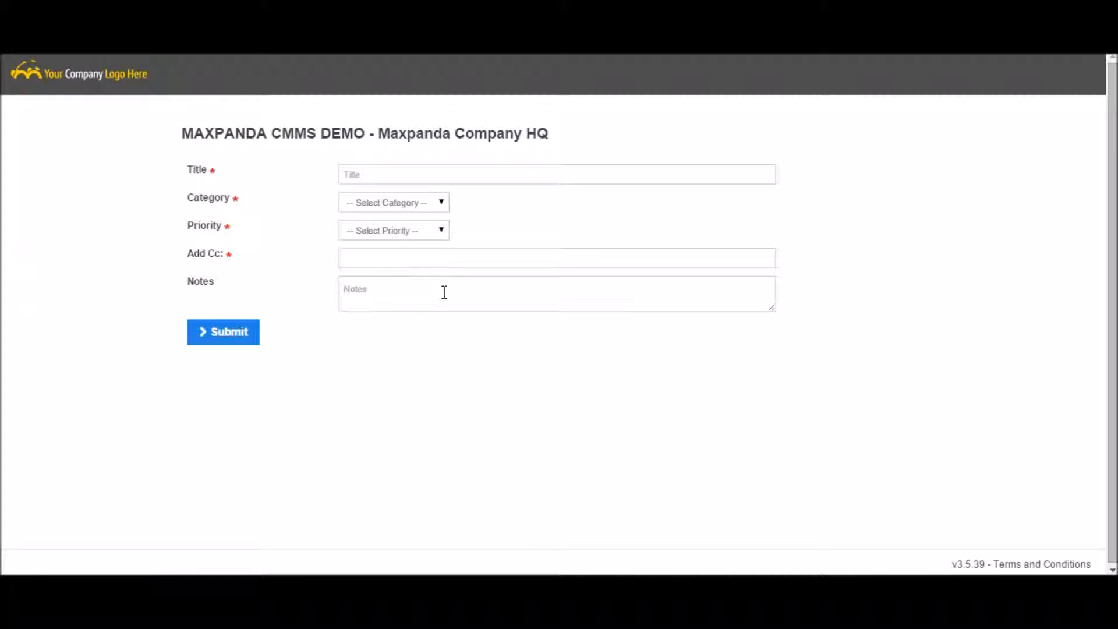
pyautogui.press('F5')
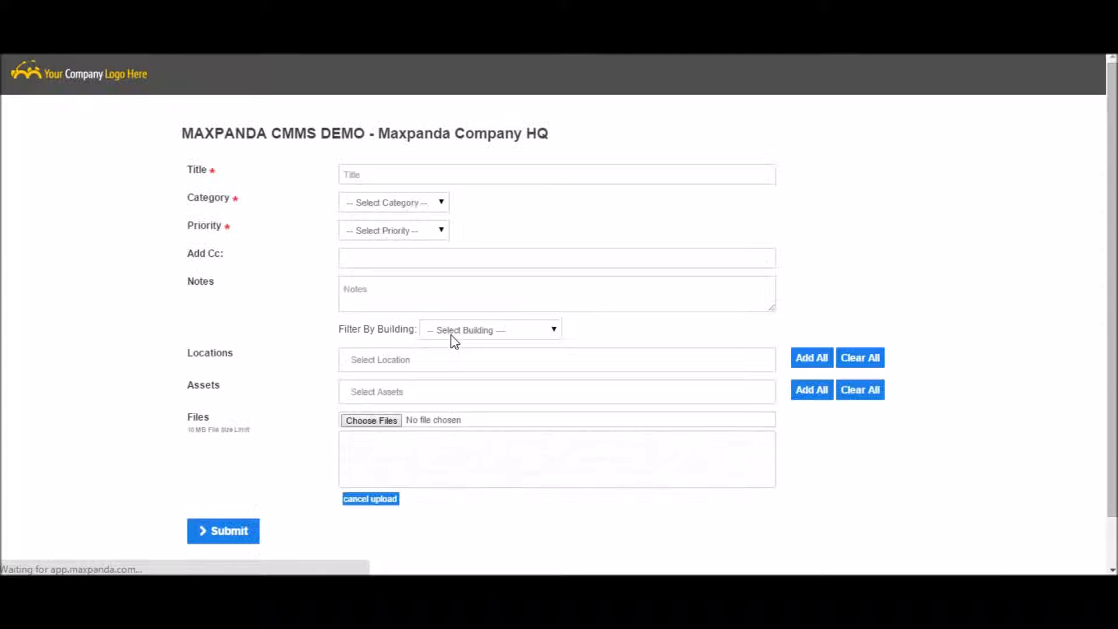
# Enter the title "Light not working" in the public form, with category Lighting and priority Urgent.
pyautogui.click(401, 178)
pyautogui.write('Light not working')
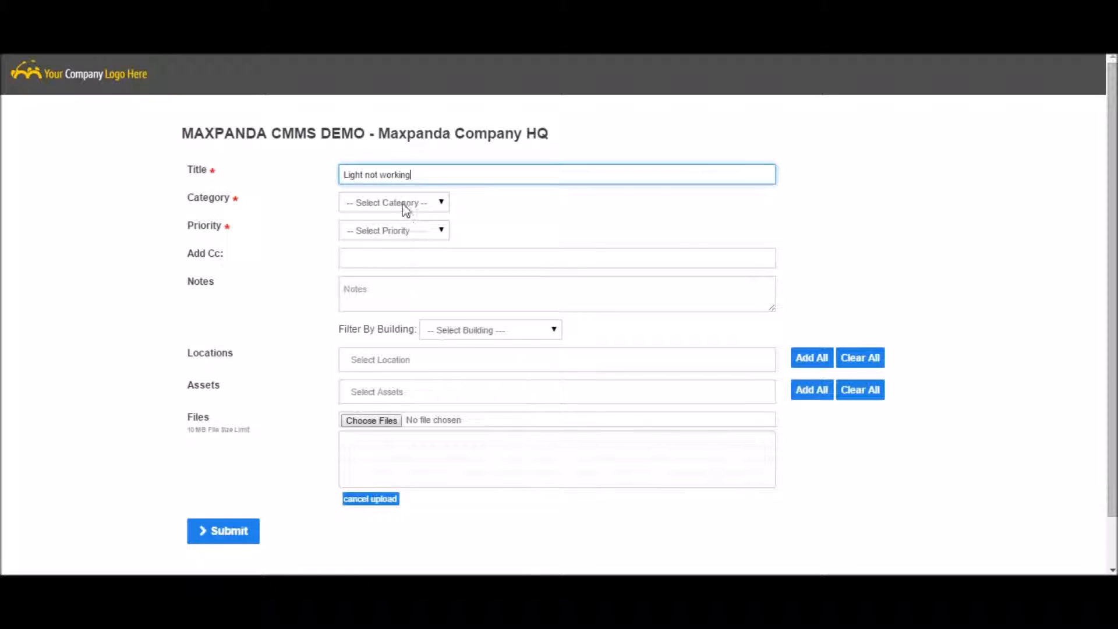
pyautogui.click(404, 205)
pyautogui.click(395, 287)
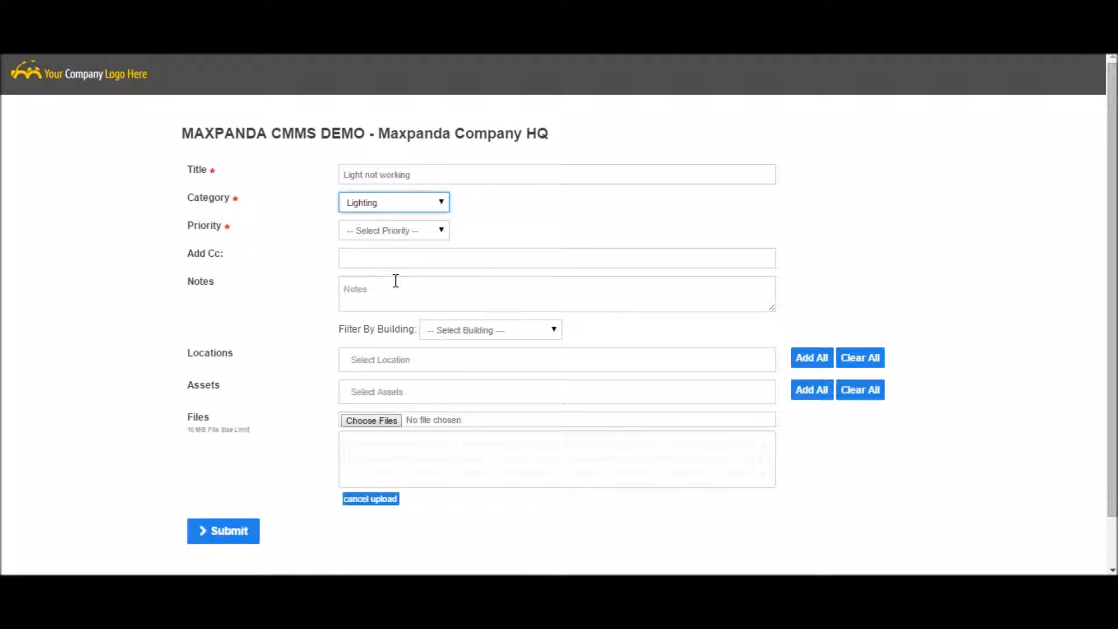
pyautogui.click(375, 233)
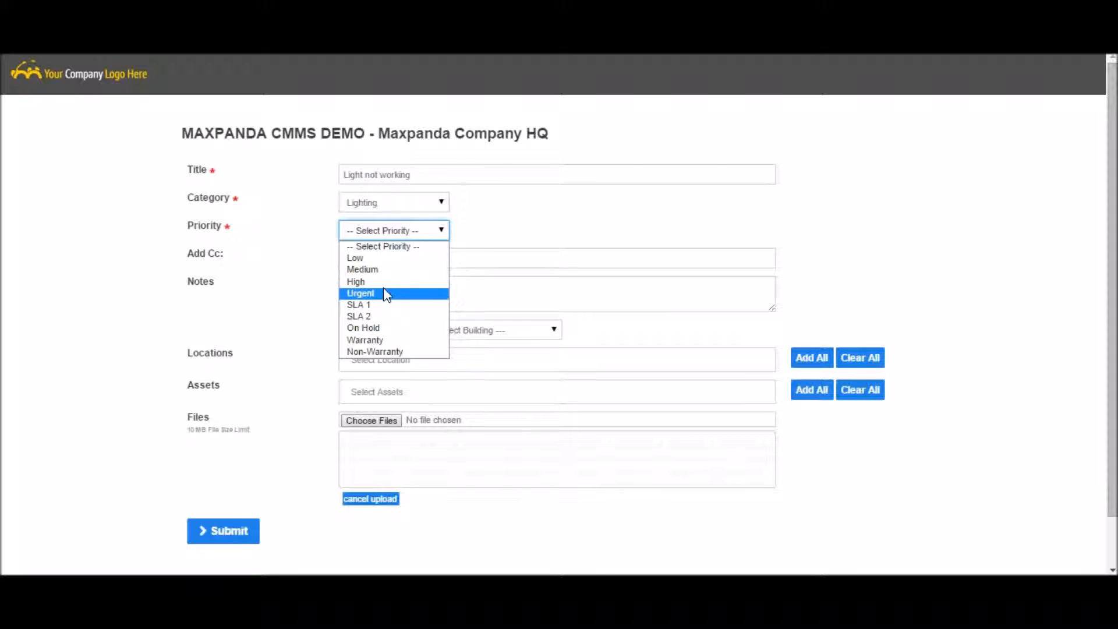
pyautogui.click(387, 293)
# Choose Sunset Hotel - Room 101 as the location by searching for 1, and submit the public request form.
pyautogui.click(431, 366)
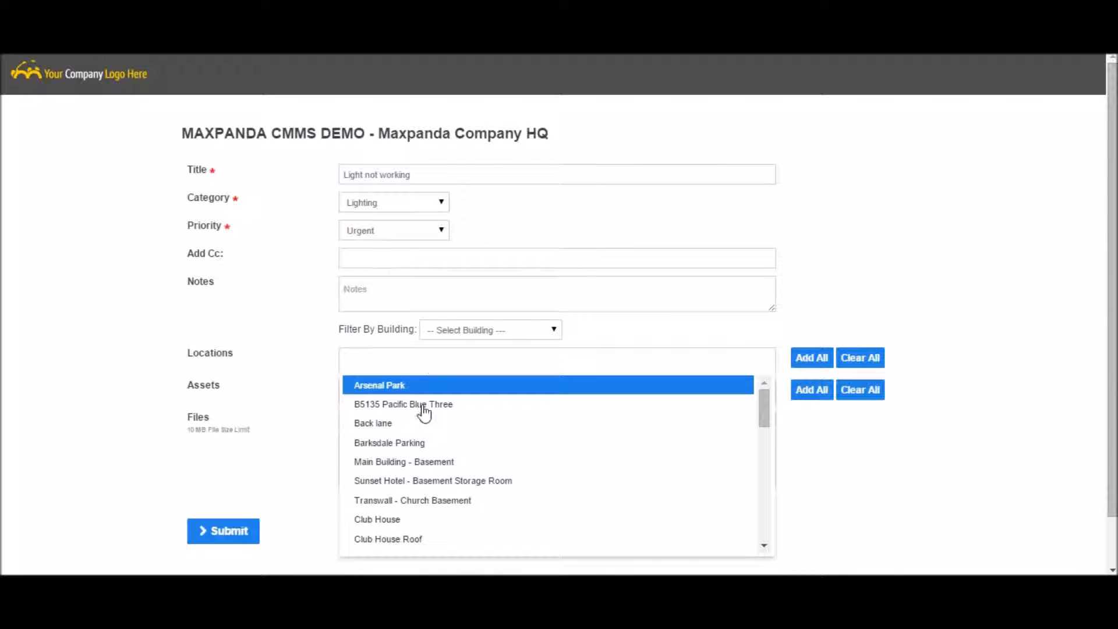
pyautogui.write('1')
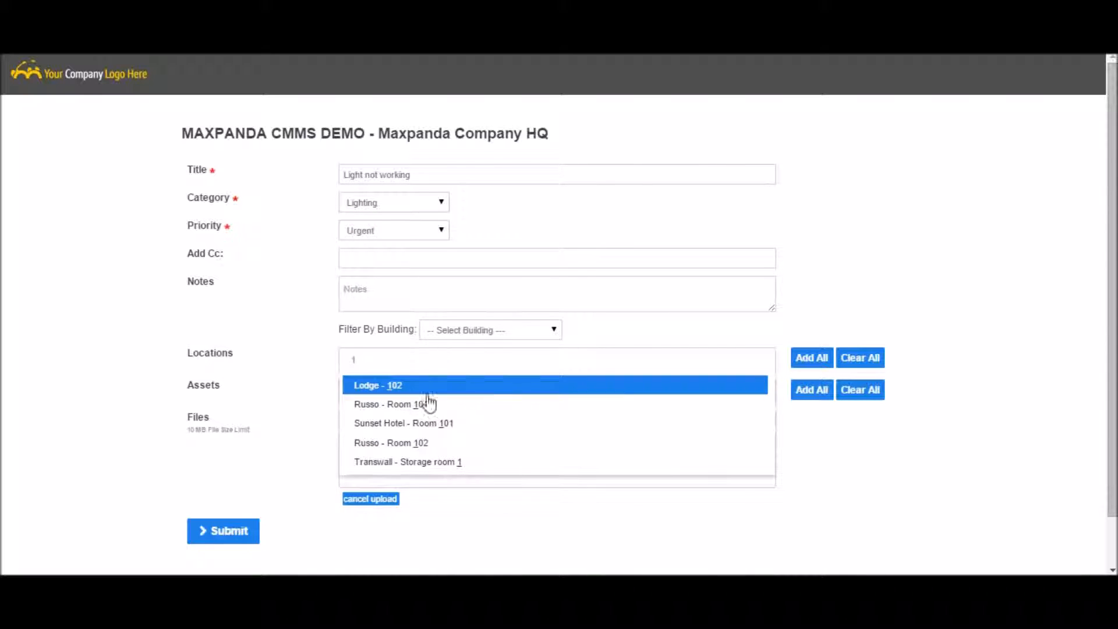
pyautogui.click(417, 424)
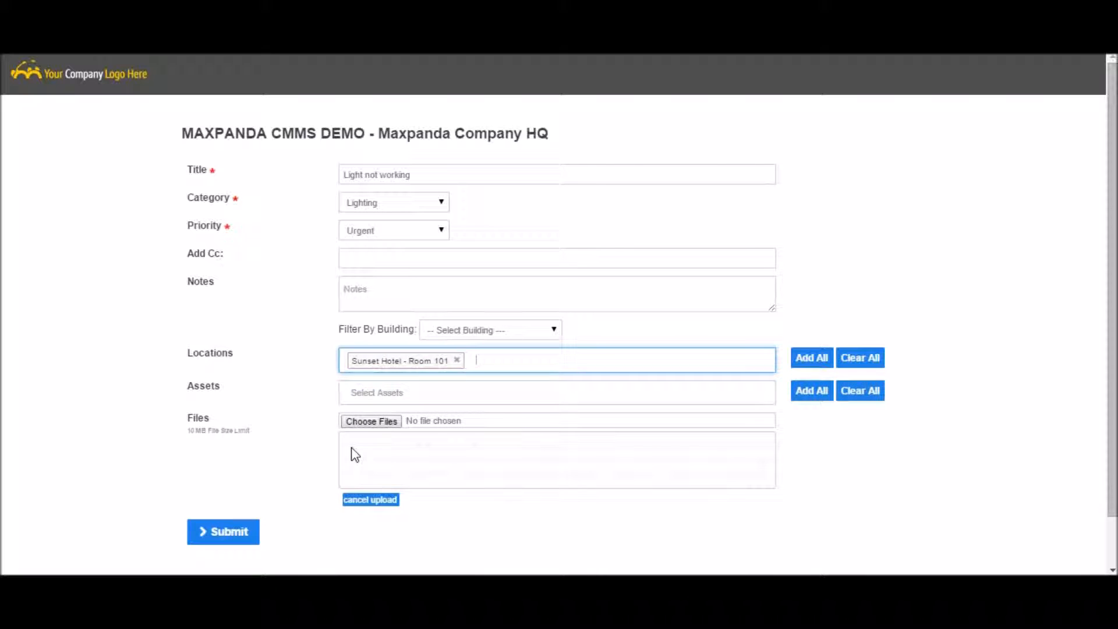
pyautogui.click(249, 532)
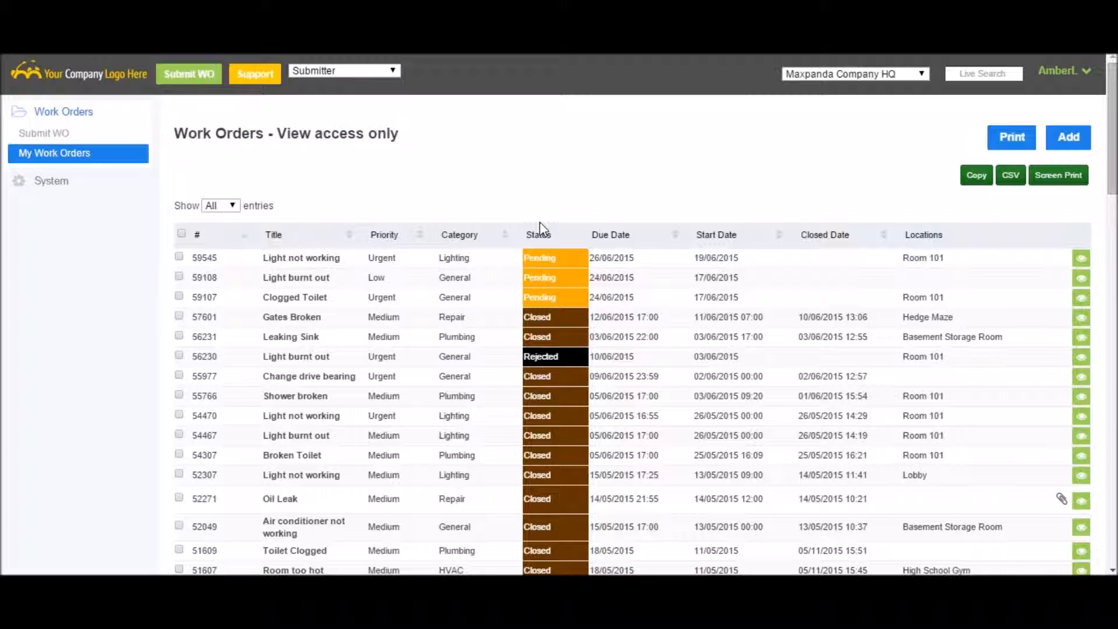
# Open the submitter's new work order form and examine its fields, including Short Description, Notes and Add Cc.
pyautogui.click(198, 80)
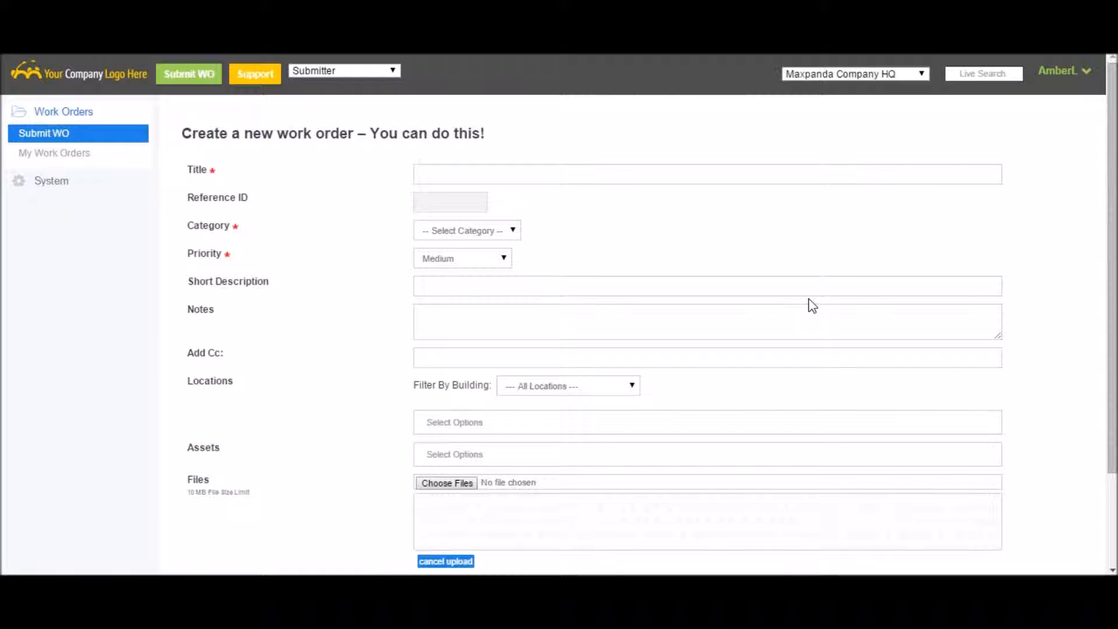
pyautogui.scroll(-1, 813, 306)
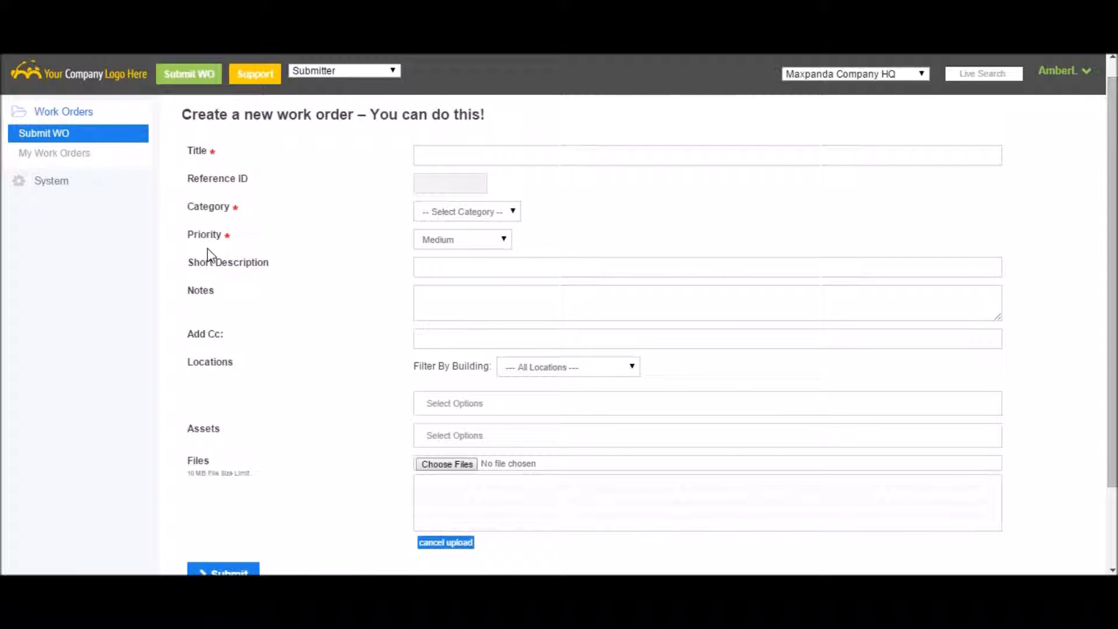
pyautogui.moveTo(269, 263); pyautogui.dragTo(205, 263)
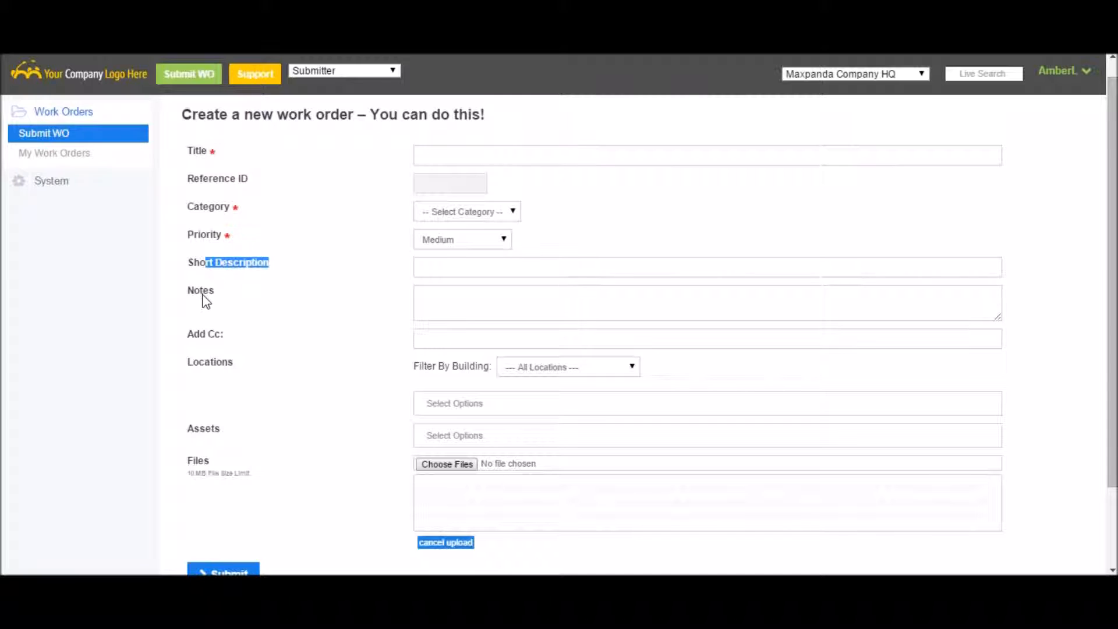
pyautogui.click(209, 338)
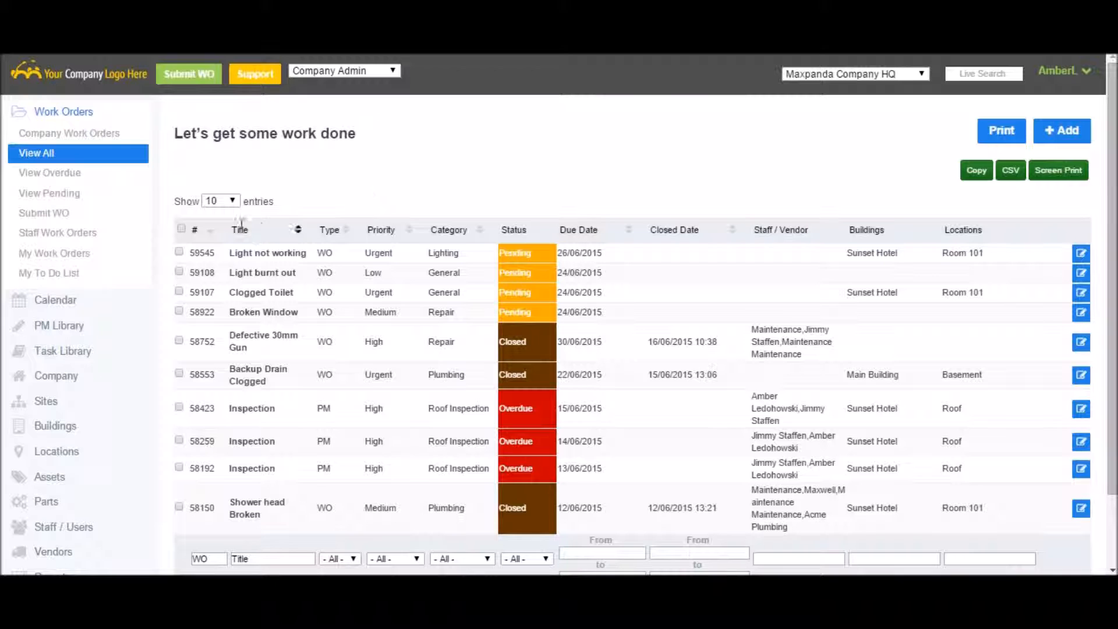
# Open the newly submitted "Light not working" work order for editing from the full work order list and review its details.
pyautogui.moveTo(192, 254); pyautogui.dragTo(1054, 250)
pyautogui.click(1056, 259)
pyautogui.click(1082, 259)
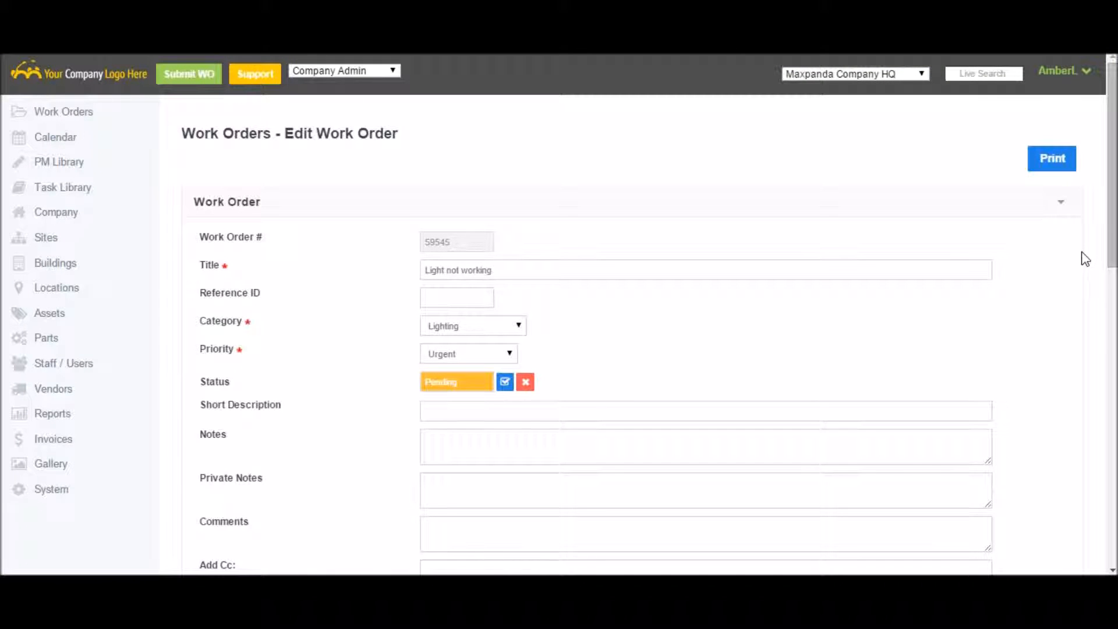
pyautogui.scroll(-15, 732, 317)
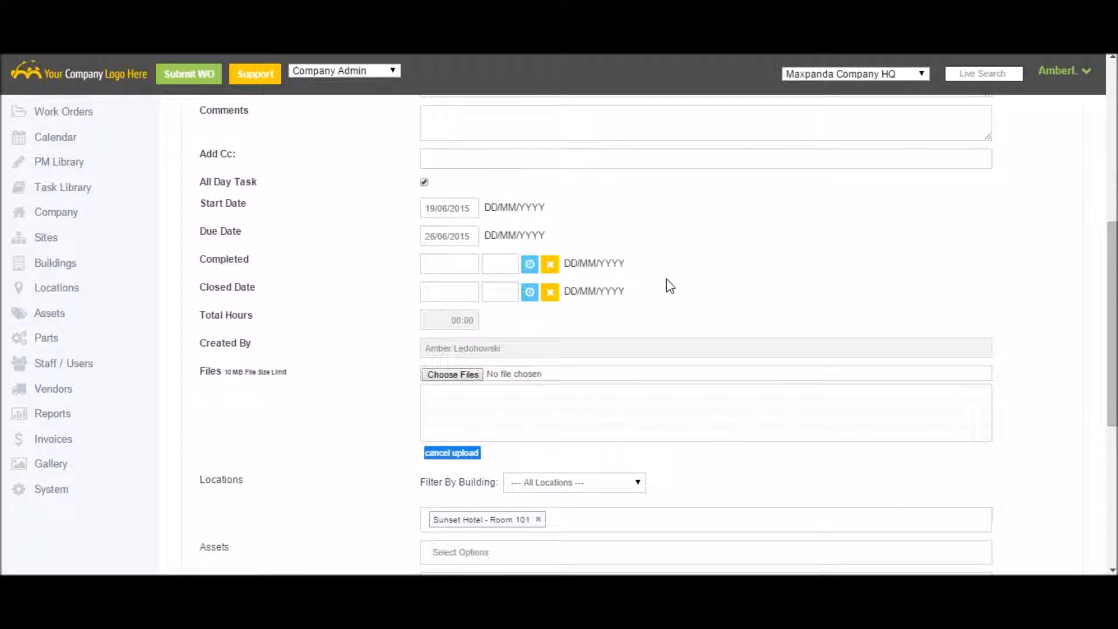
pyautogui.scroll(10, 664, 289)
pyautogui.scroll(3, 663, 278)
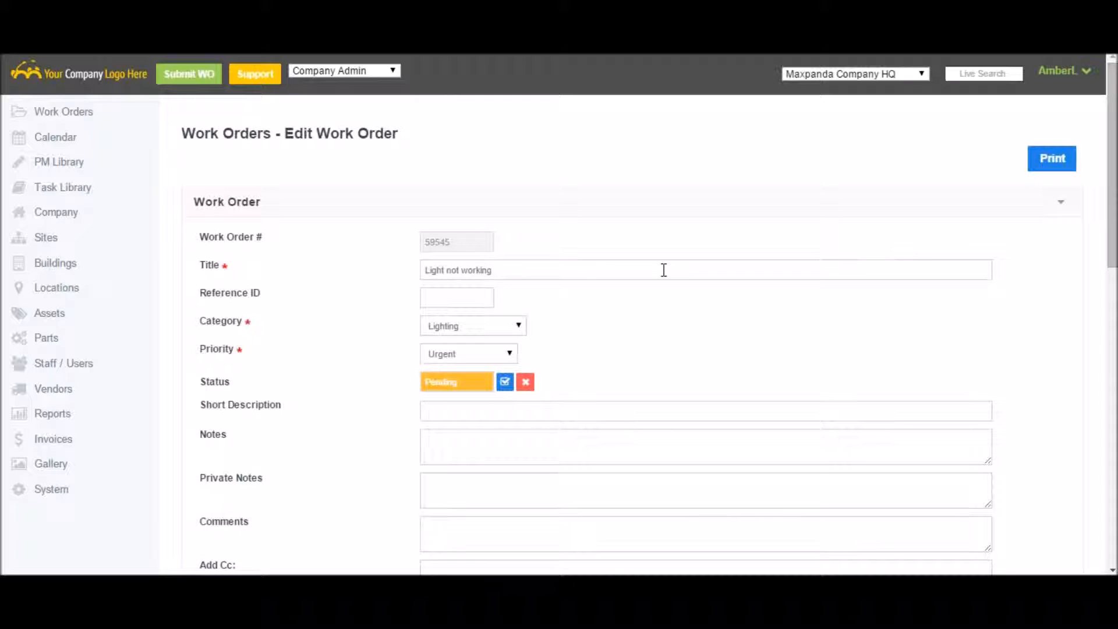
# Look over the work order's title and Reference ID, and set its priority to Medium.
pyautogui.click(509, 269)
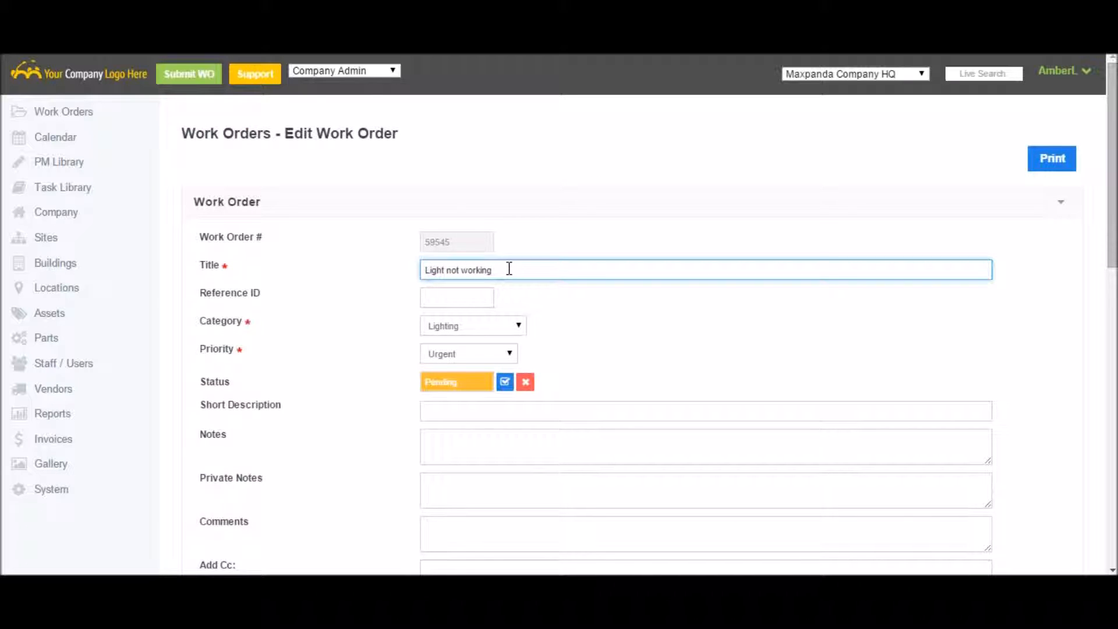
pyautogui.click(476, 297)
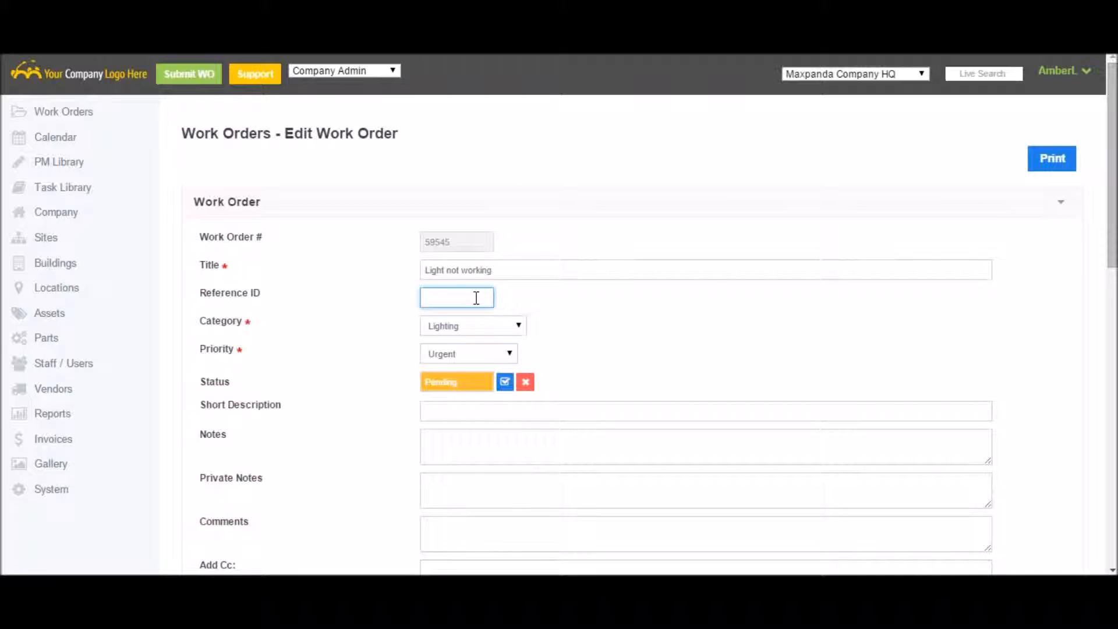
pyautogui.click(585, 297)
pyautogui.scroll(-1, 585, 297)
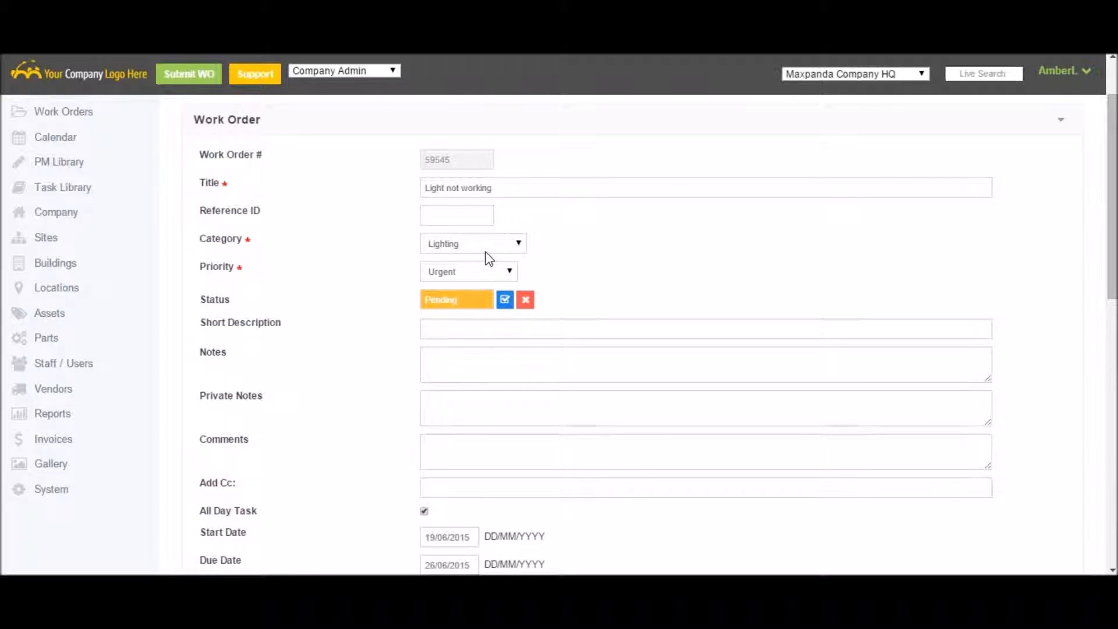
pyautogui.click(499, 271)
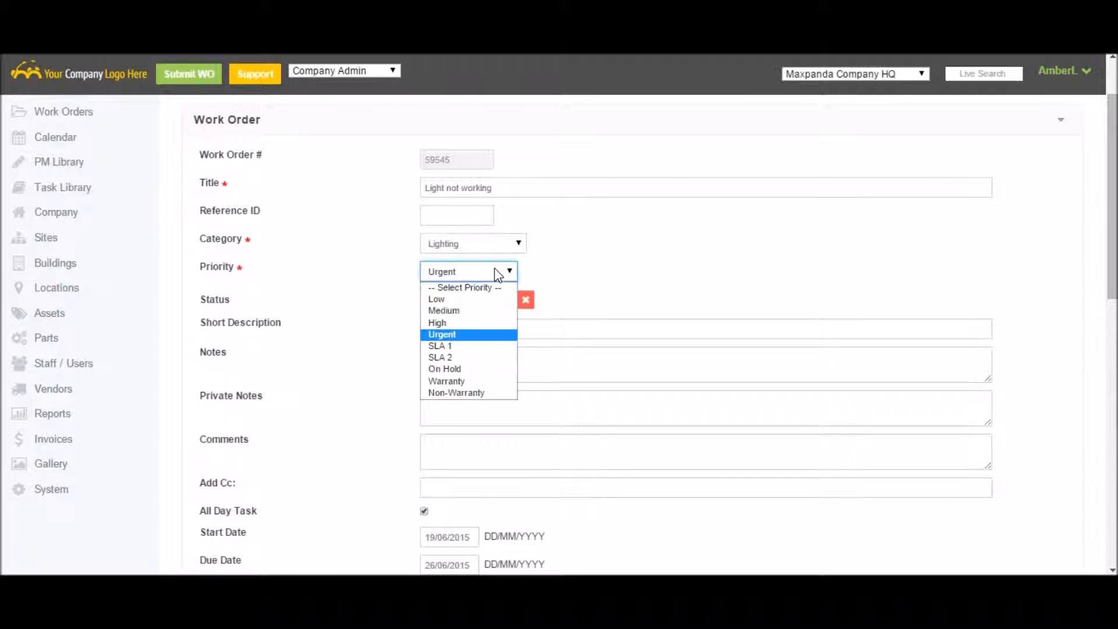
pyautogui.click(462, 312)
pyautogui.click(452, 324)
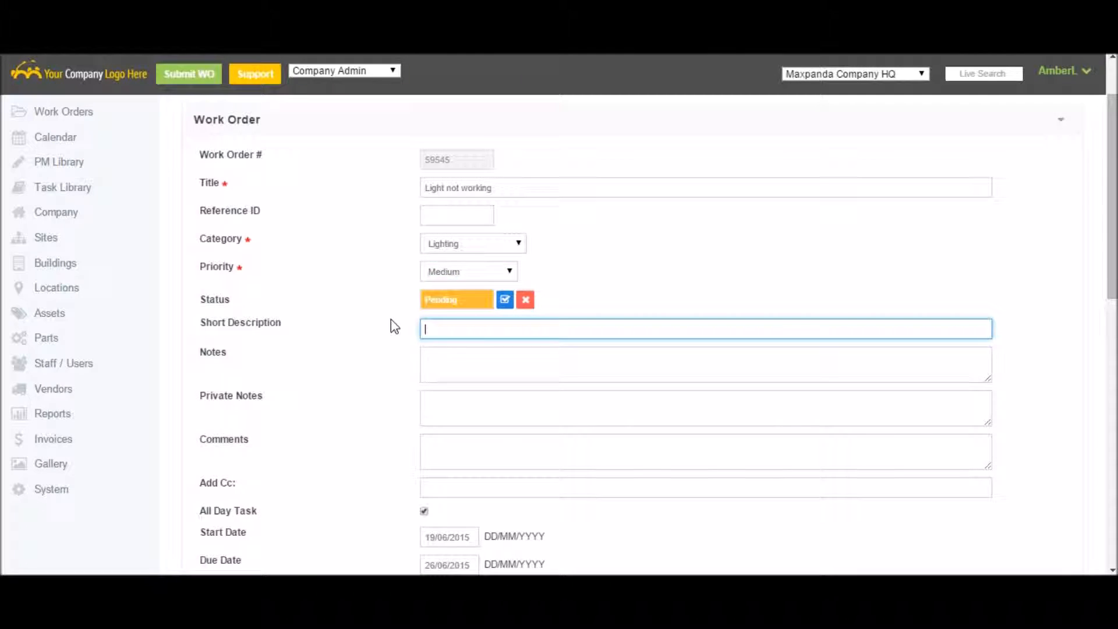
# Examine the work order's Notes, Private Notes, Comments and Add Cc fields.
pyautogui.scroll(-1, 390, 319)
pyautogui.click(452, 283)
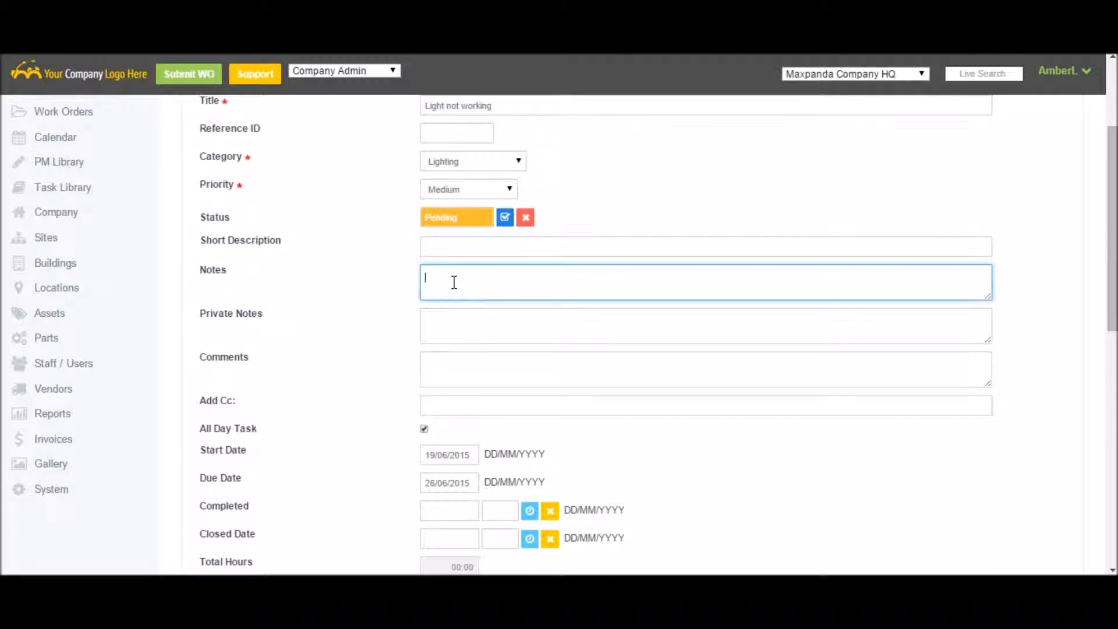
pyautogui.click(469, 324)
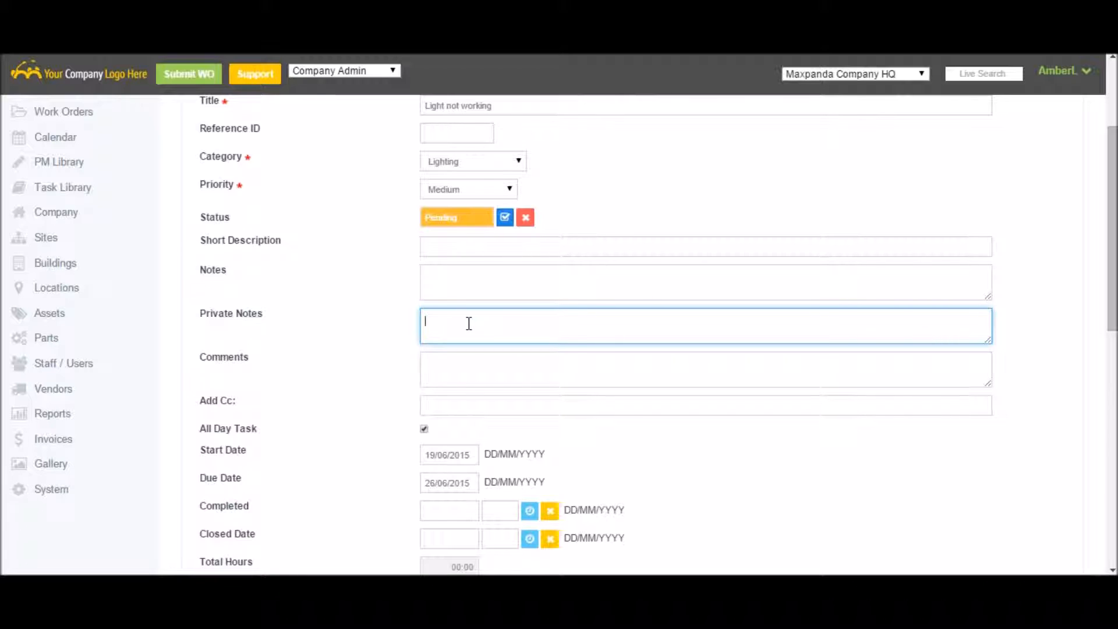
pyautogui.click(359, 321)
pyautogui.scroll(-1, 361, 322)
pyautogui.click(445, 285)
pyautogui.click(456, 317)
pyautogui.scroll(-1, 350, 356)
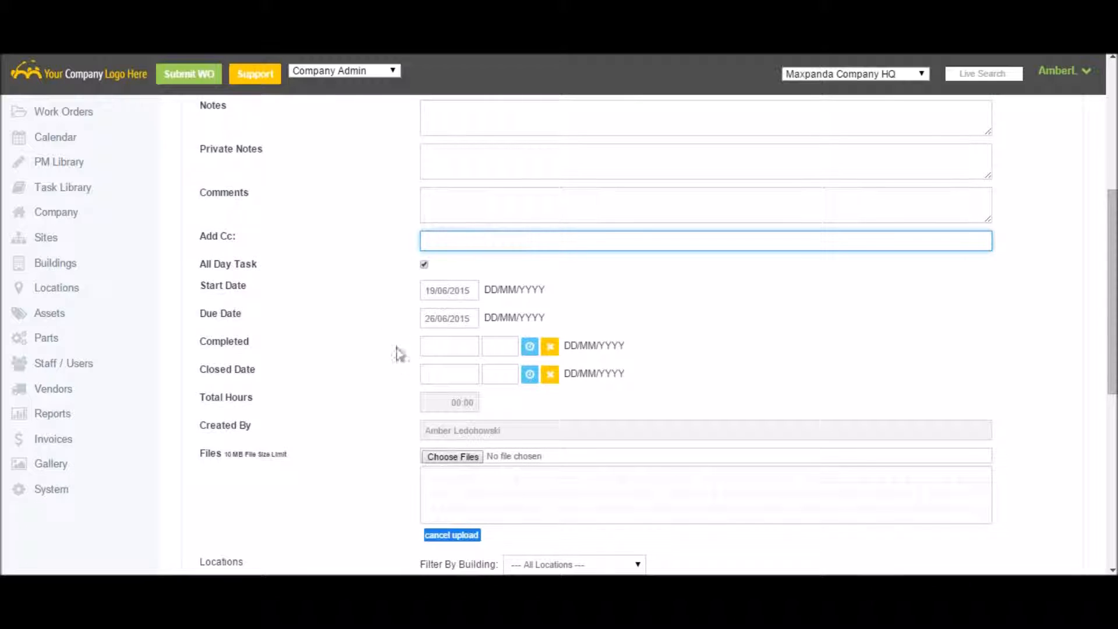
# Turn off All Day Task and set the work order's due date to 24/06/2015 at 17:00.
pyautogui.click(424, 265)
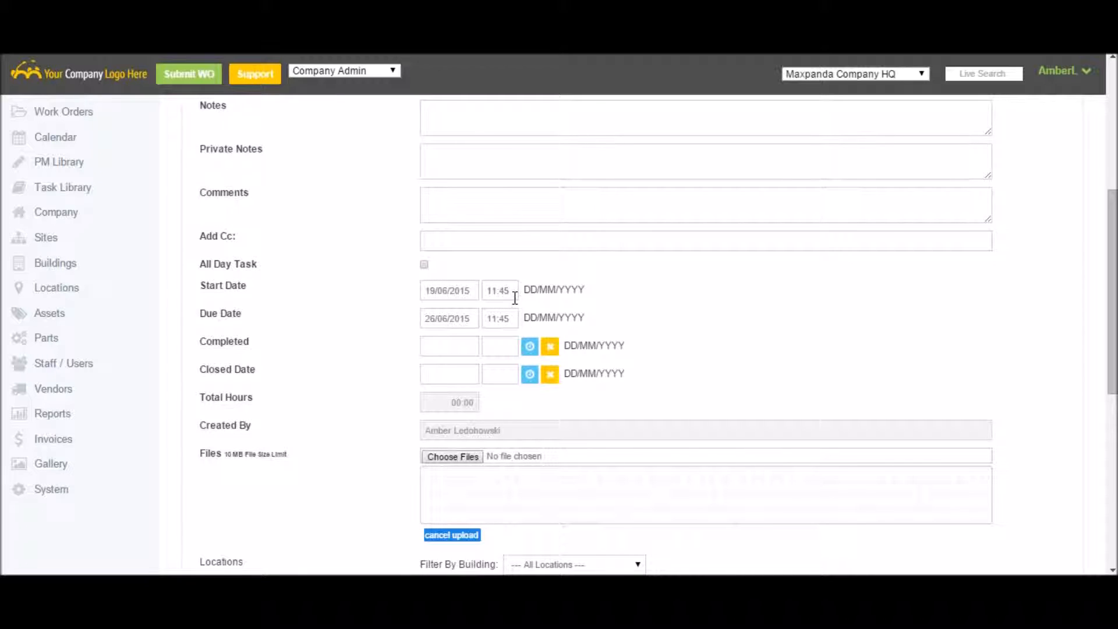
pyautogui.click(499, 319)
pyautogui.write('1')
pyautogui.click(458, 320)
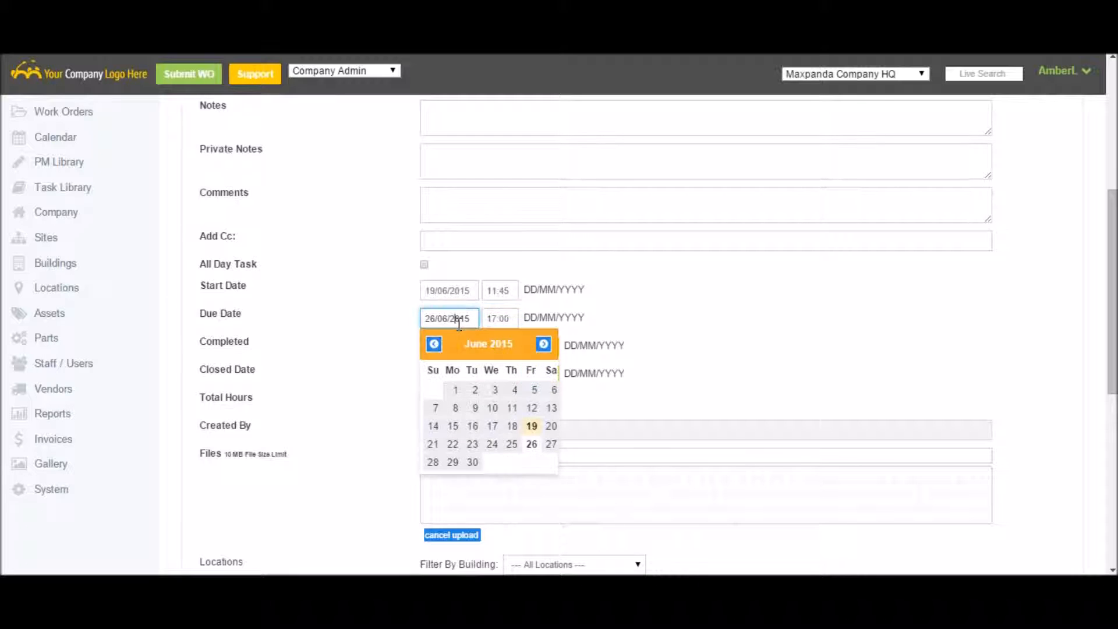
pyautogui.click(492, 445)
# Review the work order's file upload, location and asset fields, and the vendors that can be assigned.
pyautogui.scroll(-3, 277, 332)
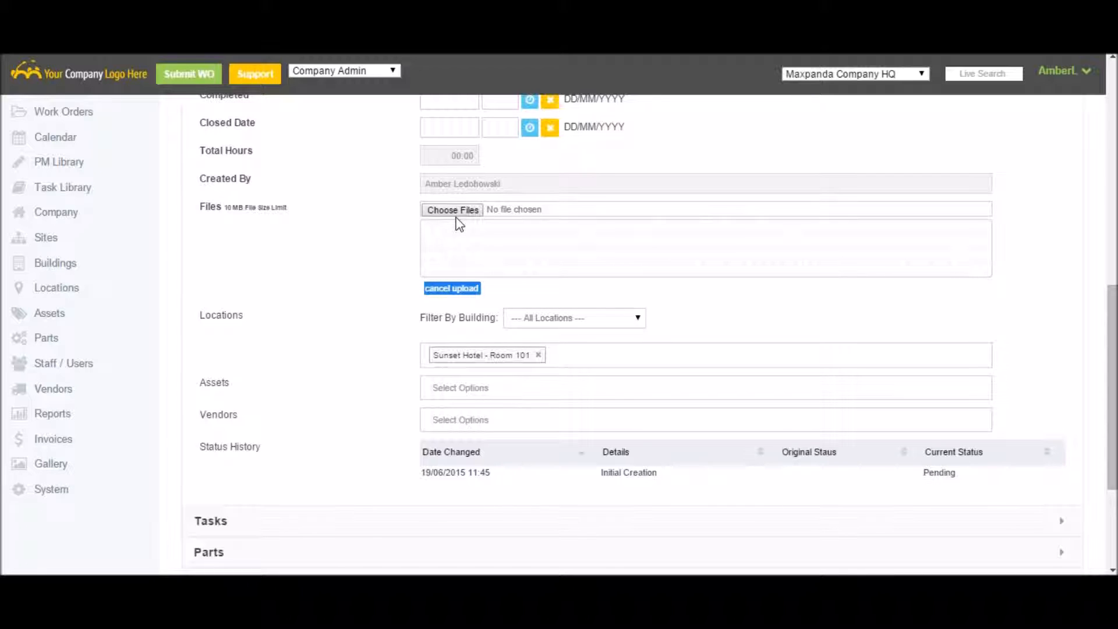
pyautogui.scroll(-1, 303, 254)
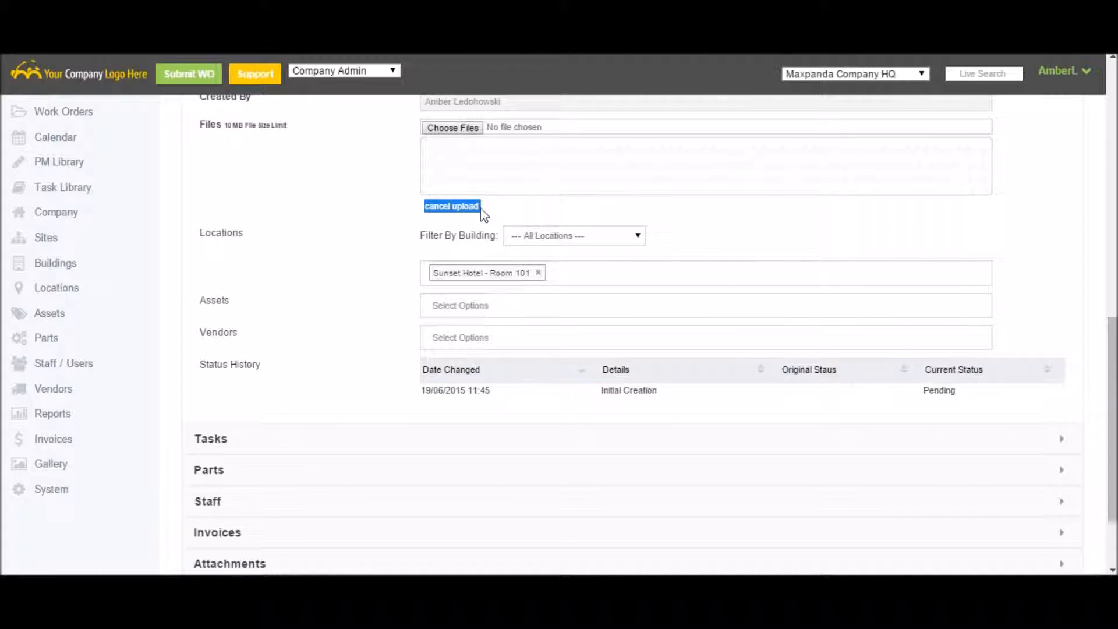
pyautogui.scroll(-1, 335, 297)
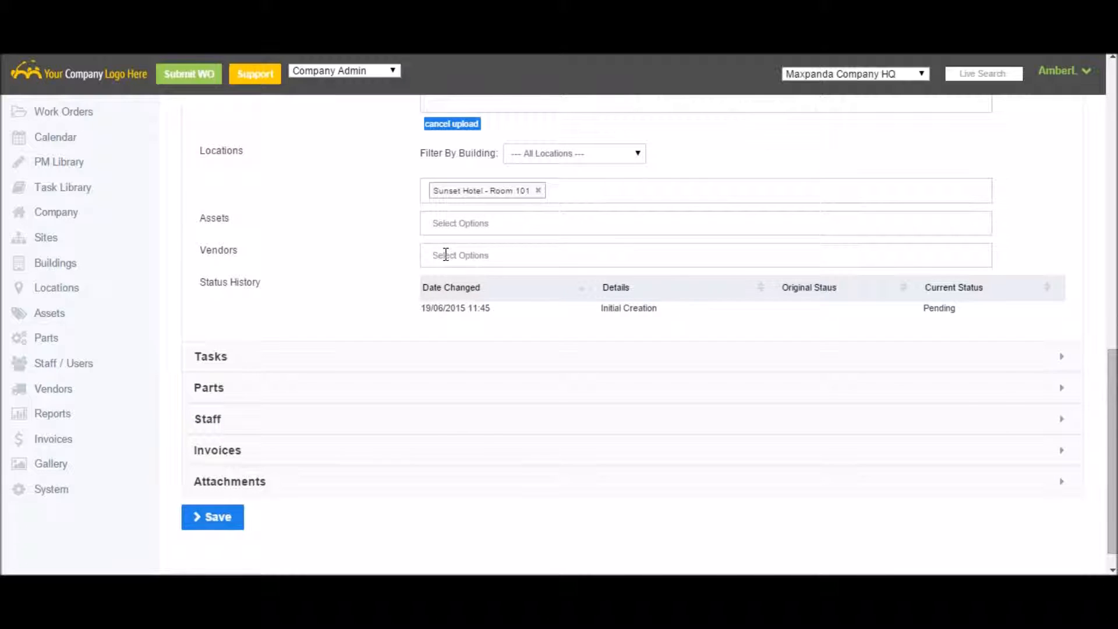
pyautogui.click(446, 254)
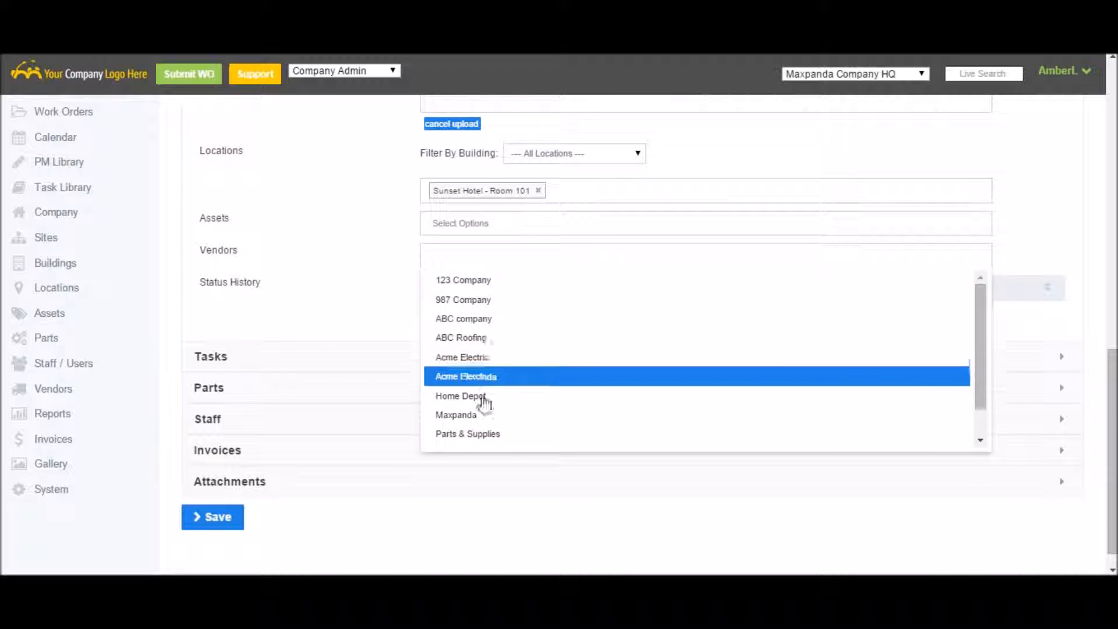
pyautogui.click(349, 267)
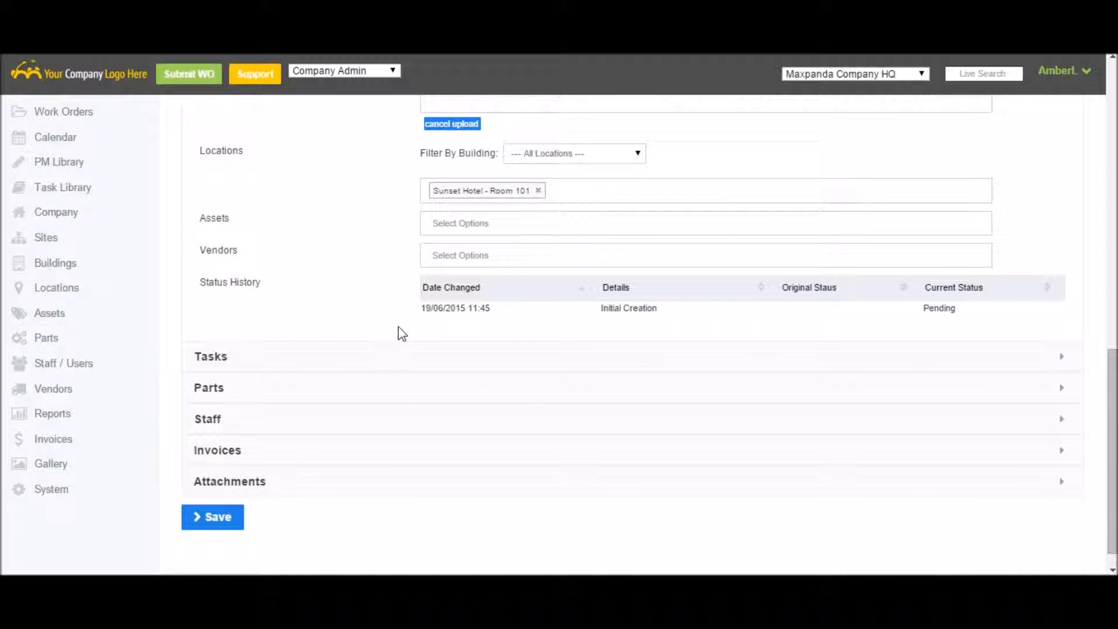
# Add the Move In task from the task library to the work order.
pyautogui.click(365, 366)
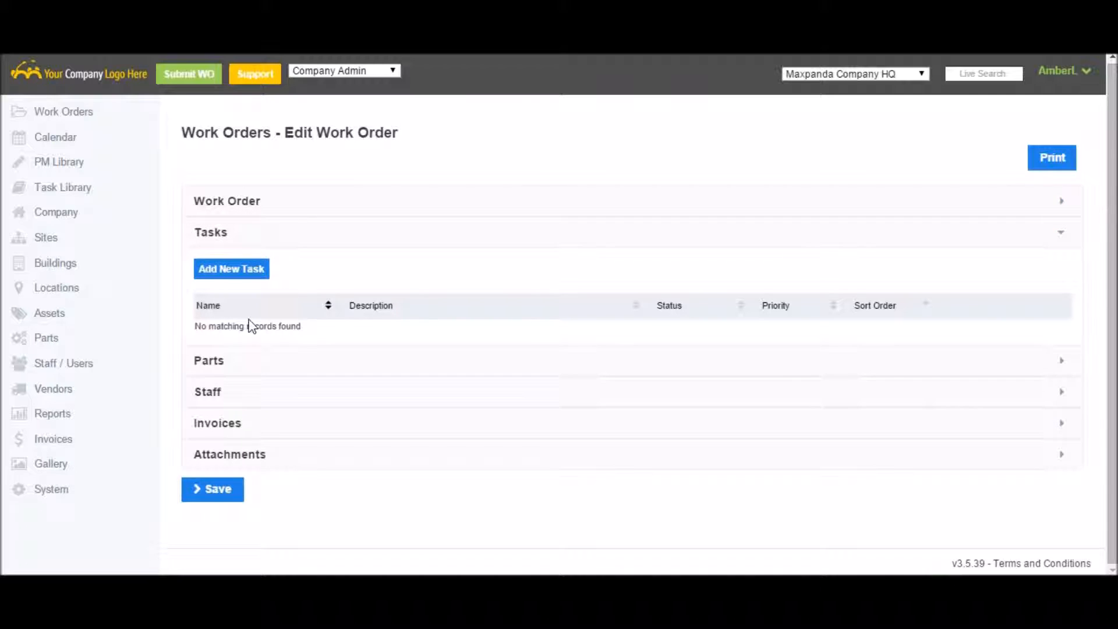
pyautogui.click(224, 280)
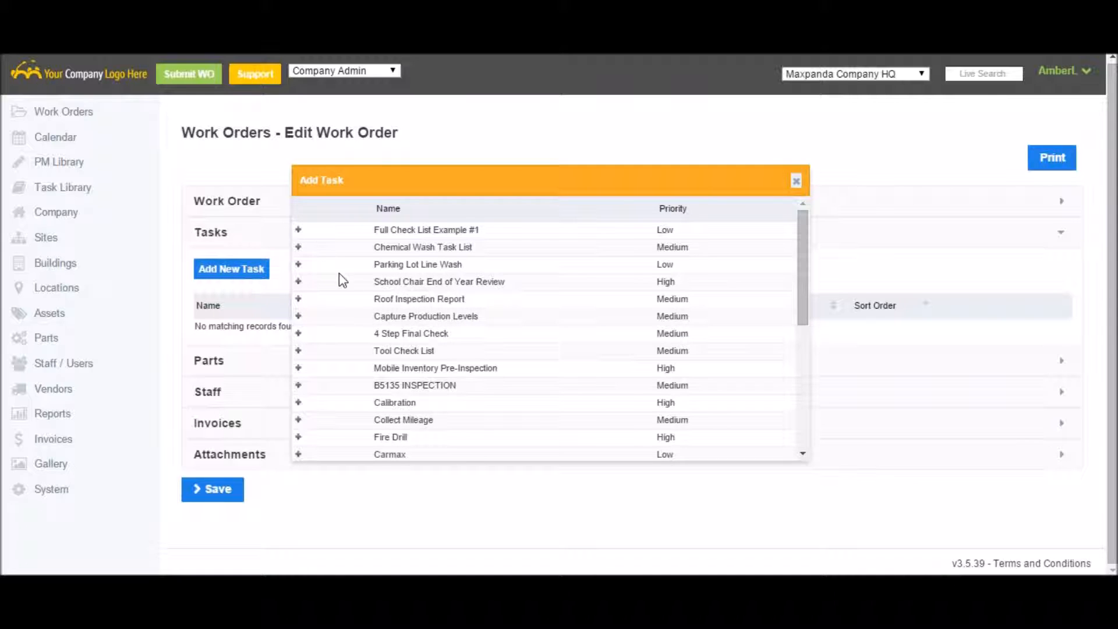
pyautogui.scroll(-5, 333, 376)
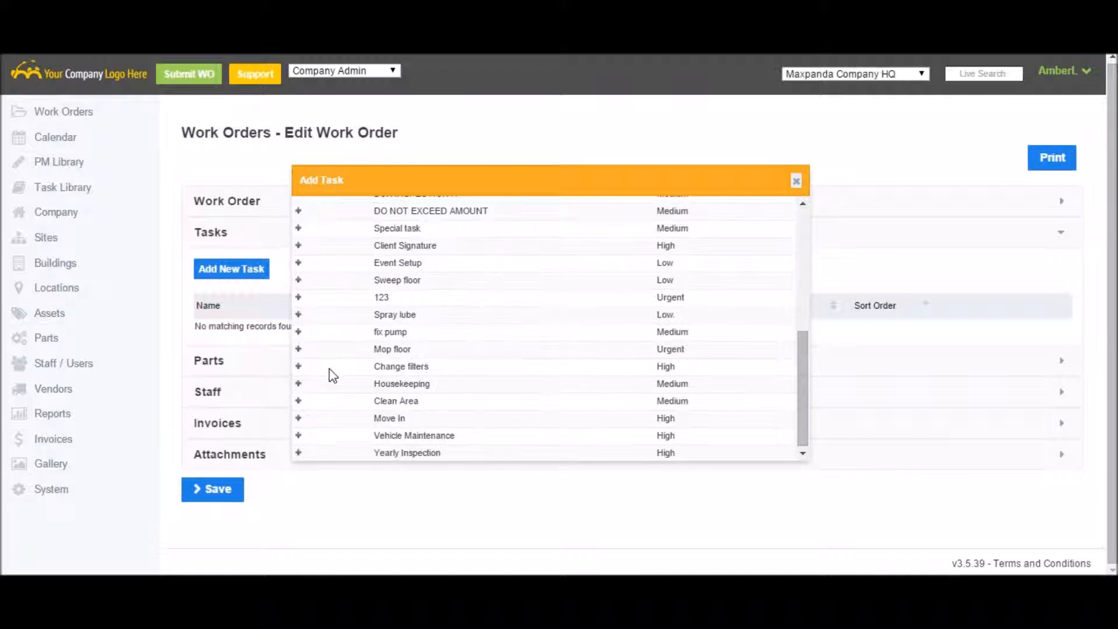
pyautogui.click(298, 419)
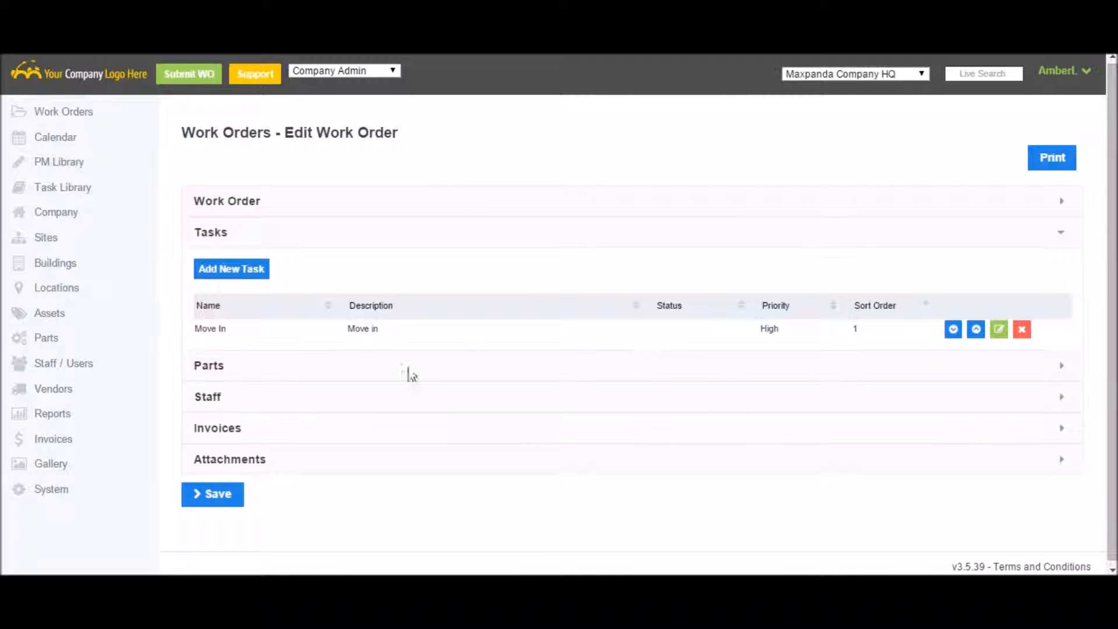
# Add the part "Light Bulb - 60 watts - 60-123A" to the work order.
pyautogui.click(325, 368)
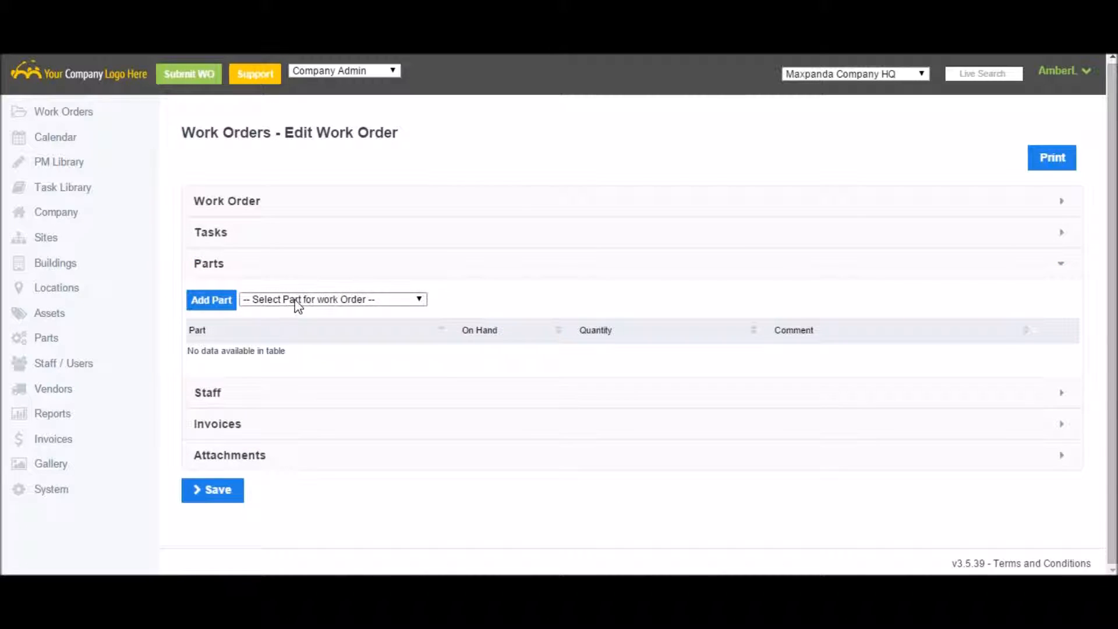
pyautogui.click(297, 301)
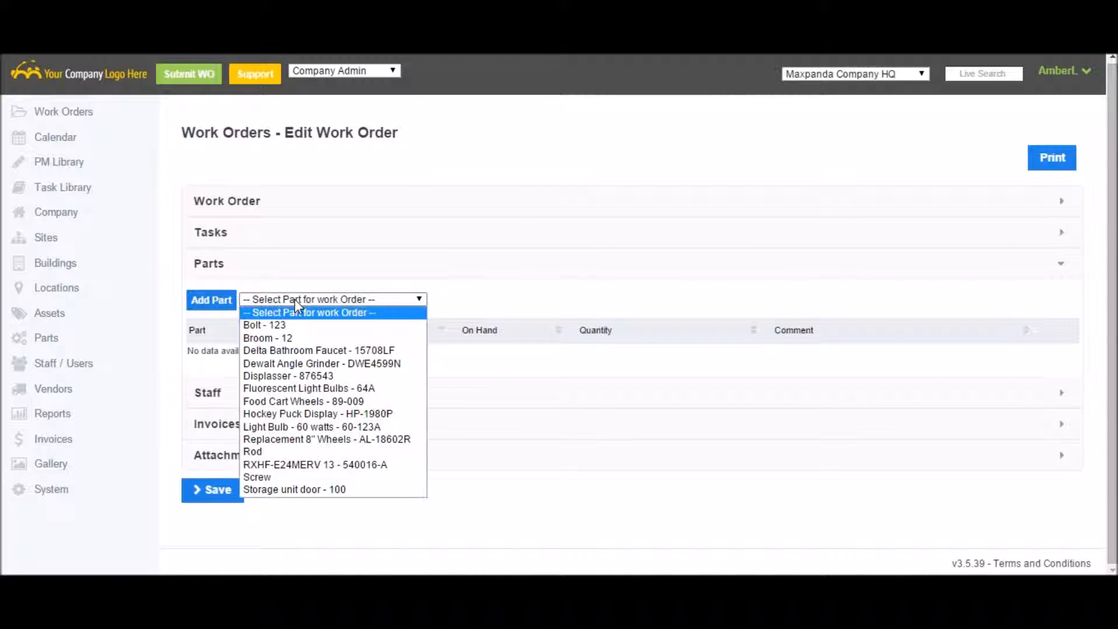
pyautogui.click(347, 427)
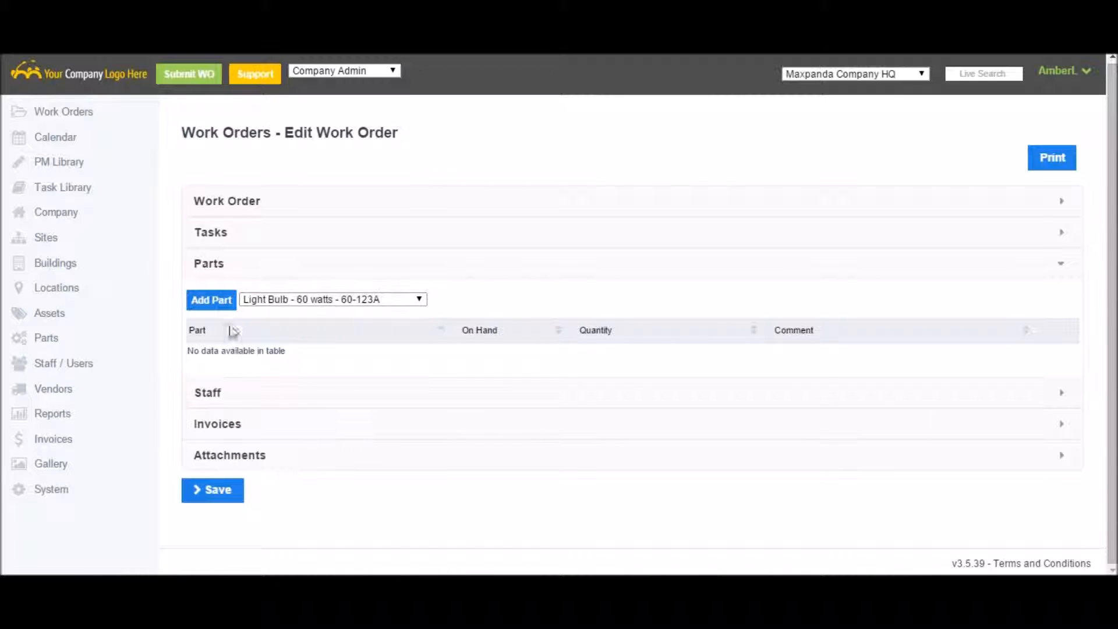
pyautogui.click(212, 300)
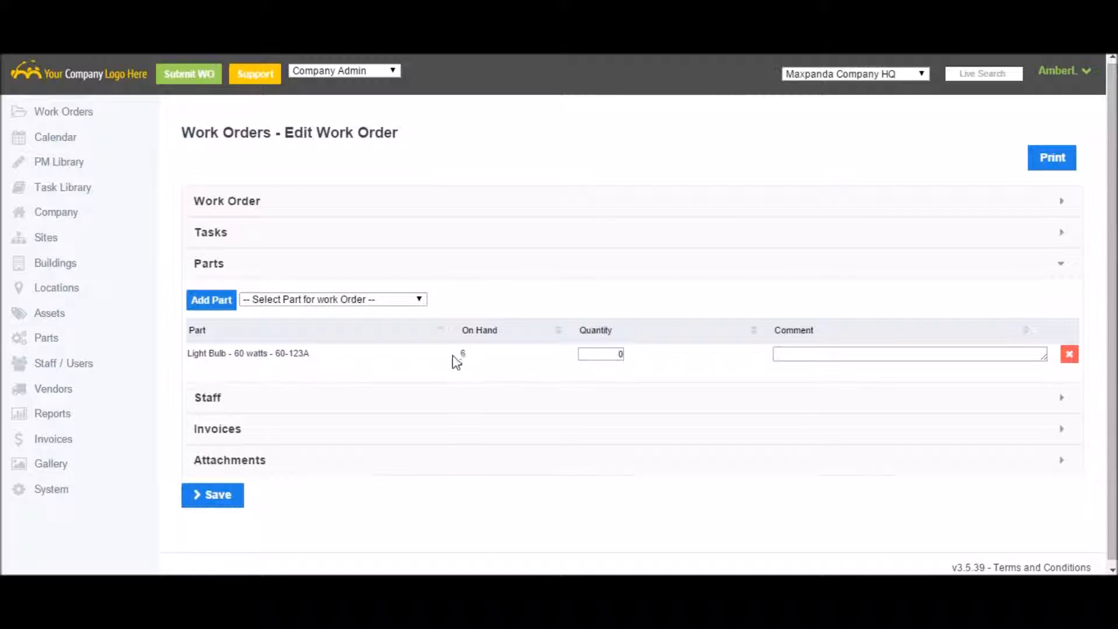
# Add the signed-in administrator and one more staff member, the one with the 16.00 rate, to the work order's staff.
pyautogui.click(413, 405)
pyautogui.click(326, 330)
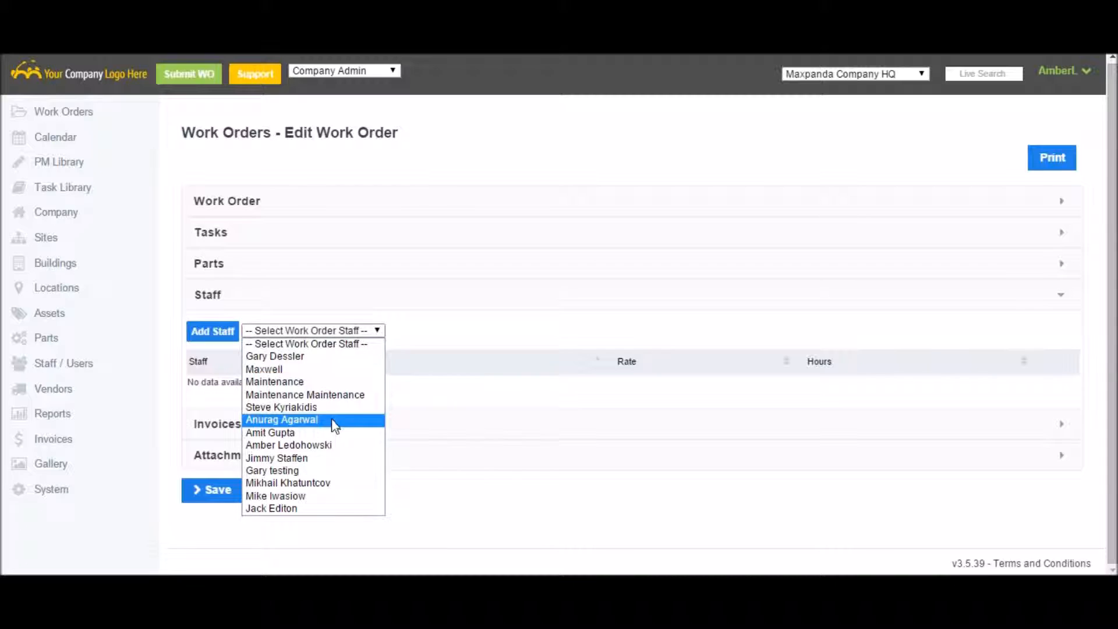
pyautogui.click(324, 444)
pyautogui.click(212, 334)
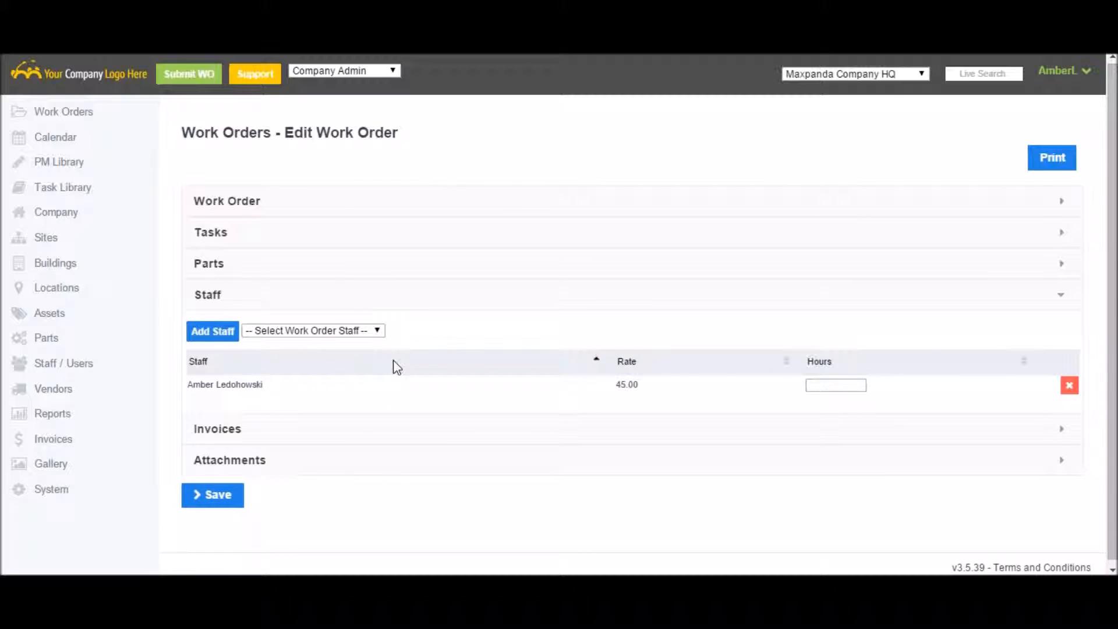
pyautogui.click(365, 331)
pyautogui.click(277, 444)
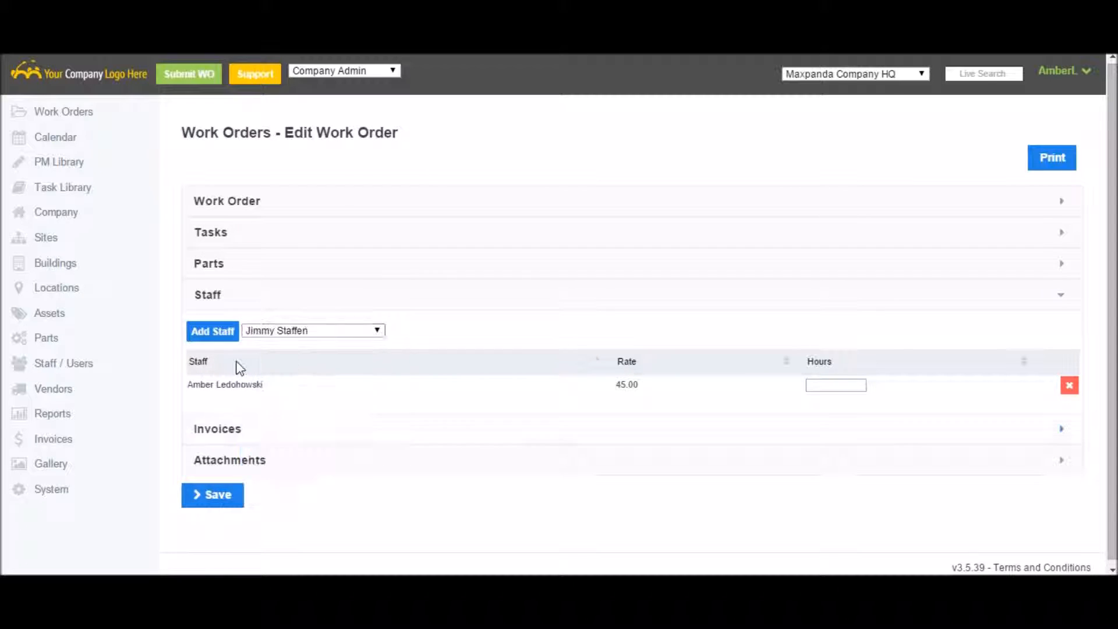
pyautogui.click(221, 332)
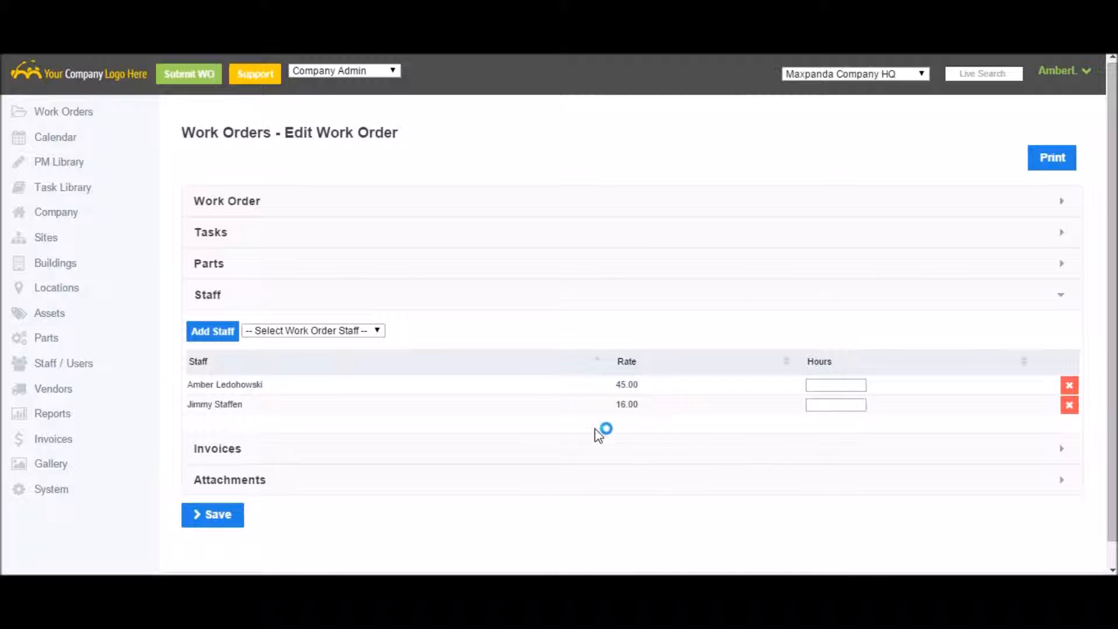
# Check the work order's invoices and attachments, and approve the pending work order.
pyautogui.click(319, 447)
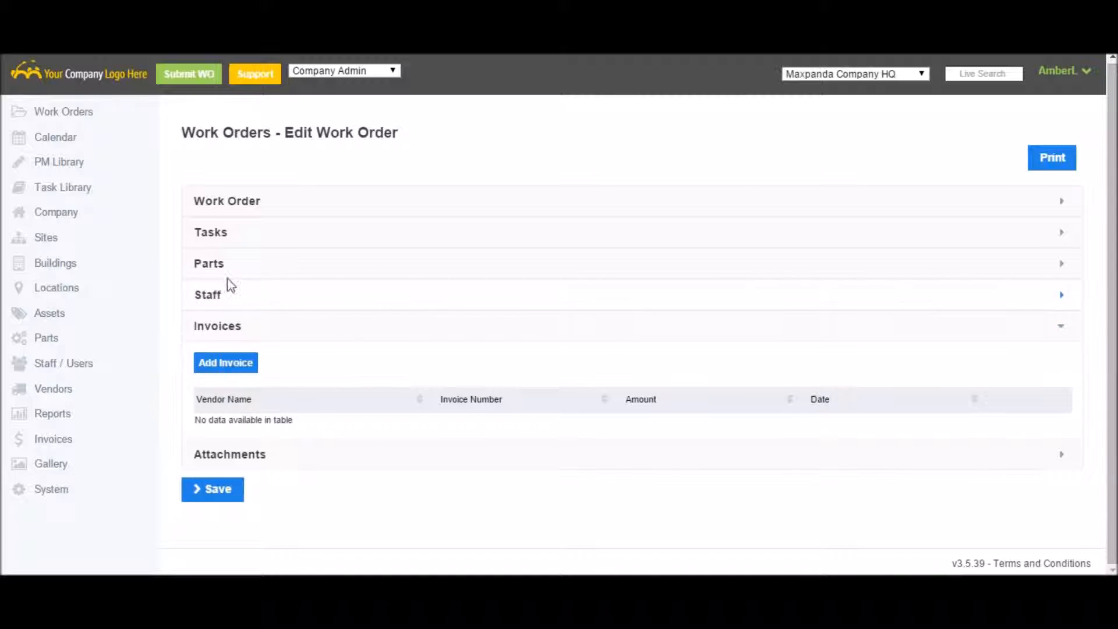
pyautogui.click(311, 456)
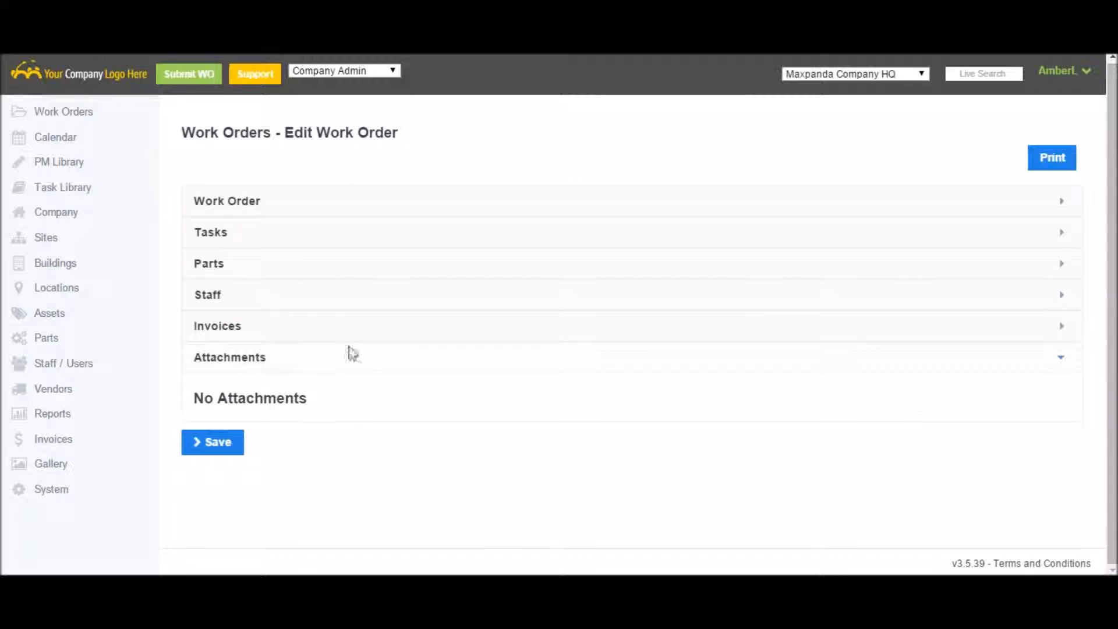
pyautogui.click(236, 205)
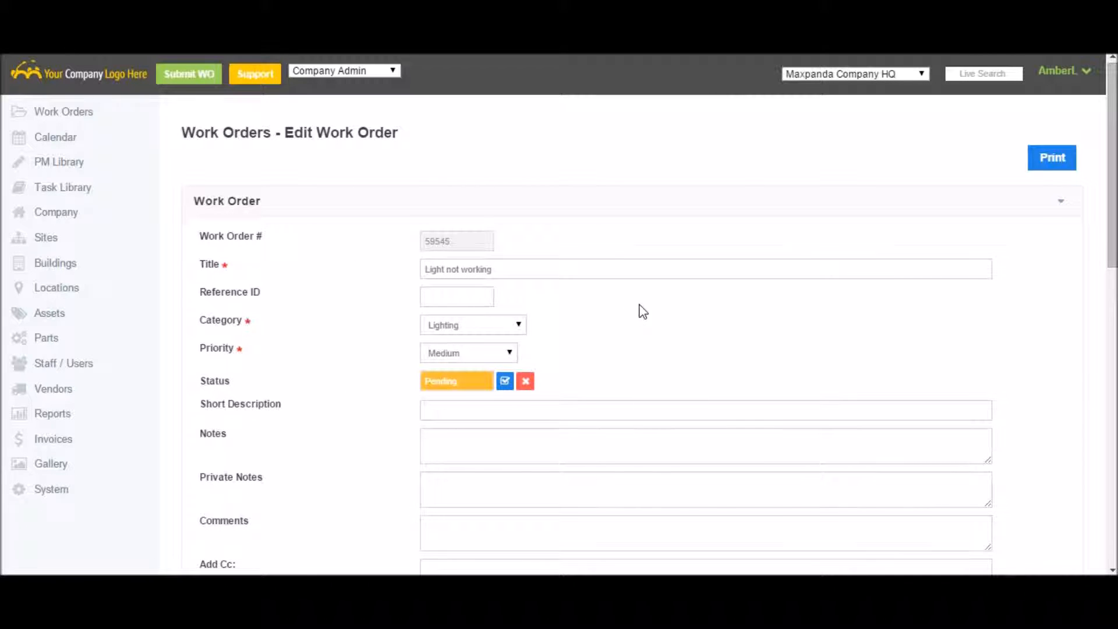
pyautogui.click(505, 382)
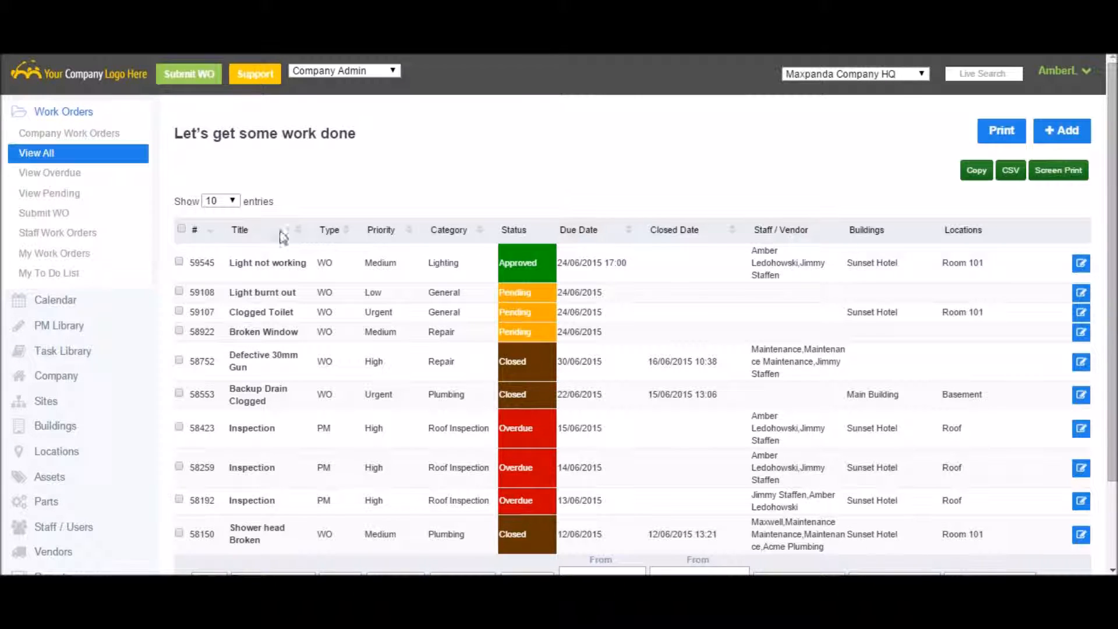
# Examine the Light not working entry in the list of all work orders, including its status, staff and location.
pyautogui.moveTo(211, 262); pyautogui.dragTo(432, 264)
pyautogui.moveTo(717, 262); pyautogui.dragTo(1043, 273)
pyautogui.click(583, 166)
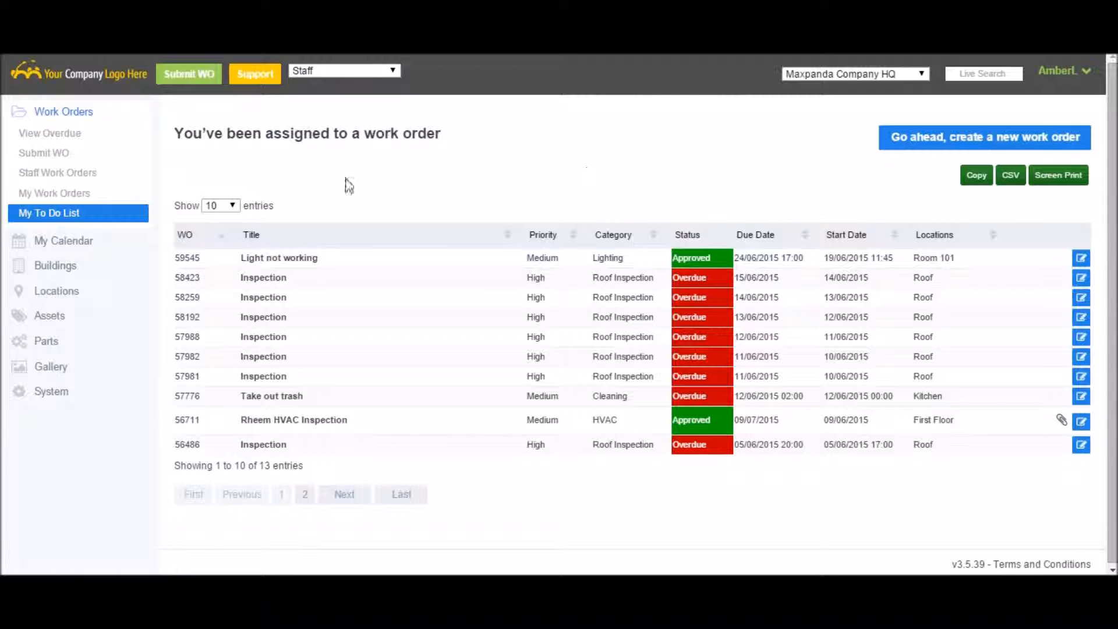
# As staff, open the Light not working work order from the to-do list and review its details, dates and location.
pyautogui.moveTo(239, 256); pyautogui.dragTo(1005, 257)
pyautogui.click(1018, 267)
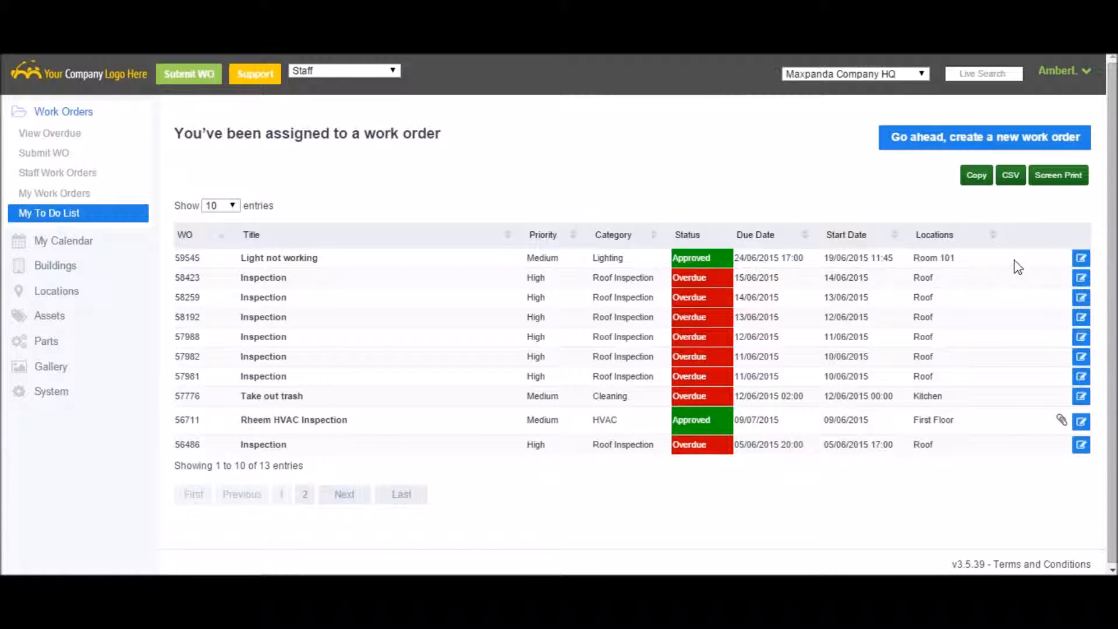
pyautogui.click(1081, 258)
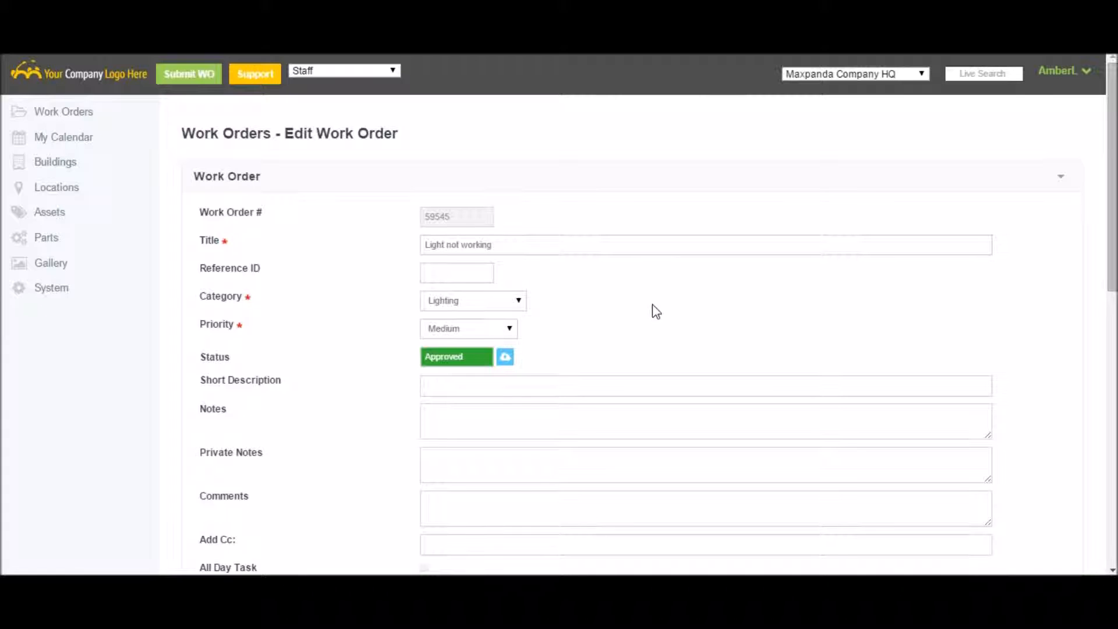
pyautogui.scroll(-10, 657, 312)
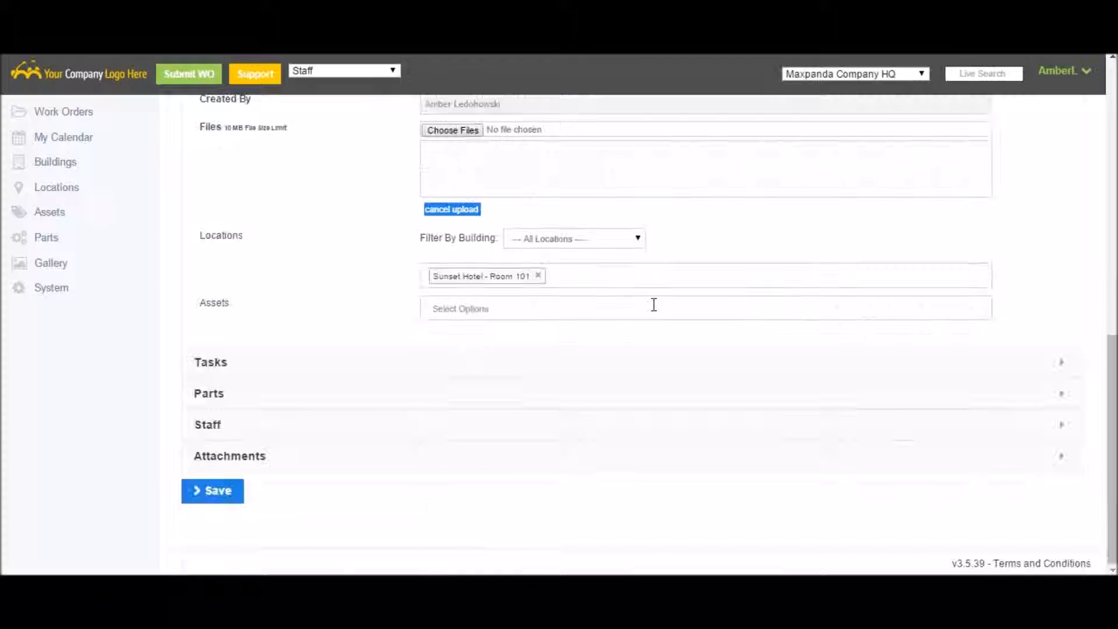
pyautogui.scroll(10, 654, 305)
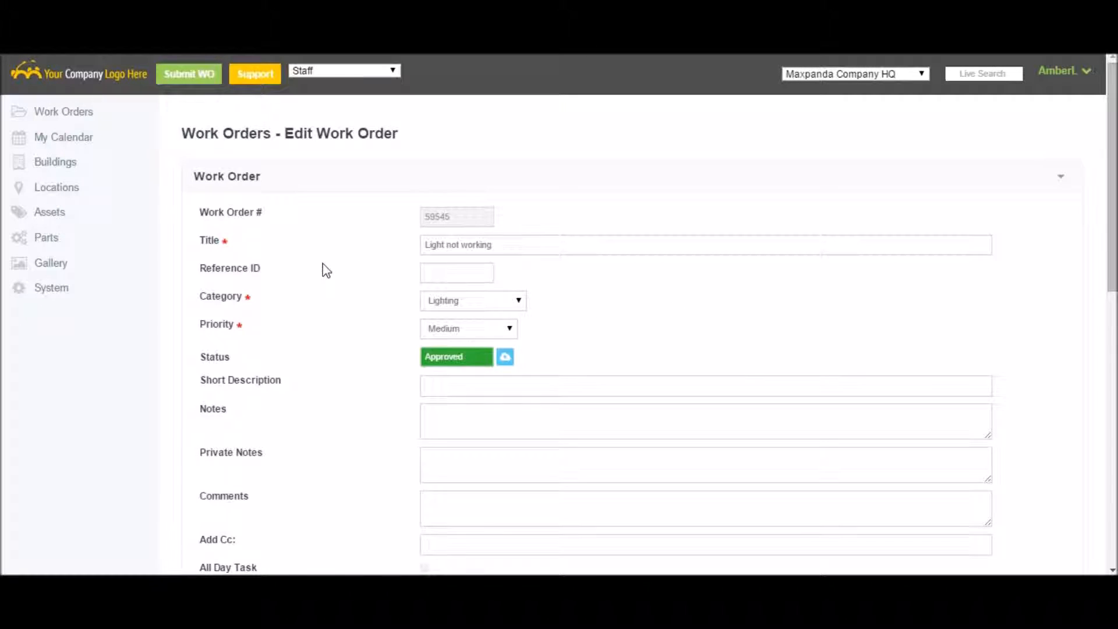
pyautogui.scroll(-3, 326, 268)
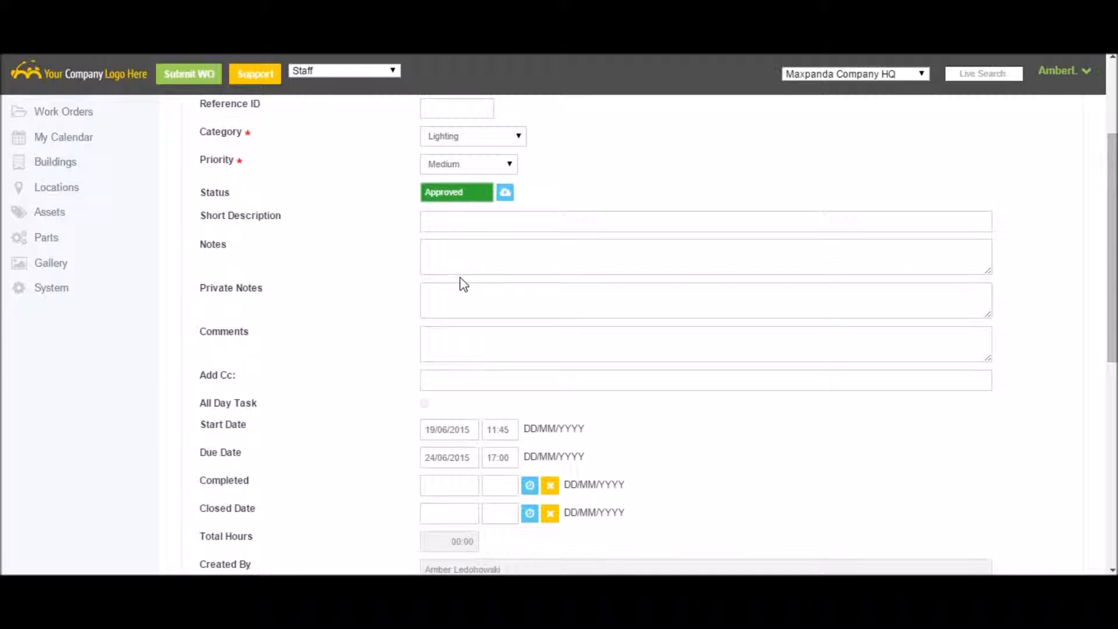
pyautogui.scroll(-2, 463, 302)
pyautogui.scroll(-5, 463, 301)
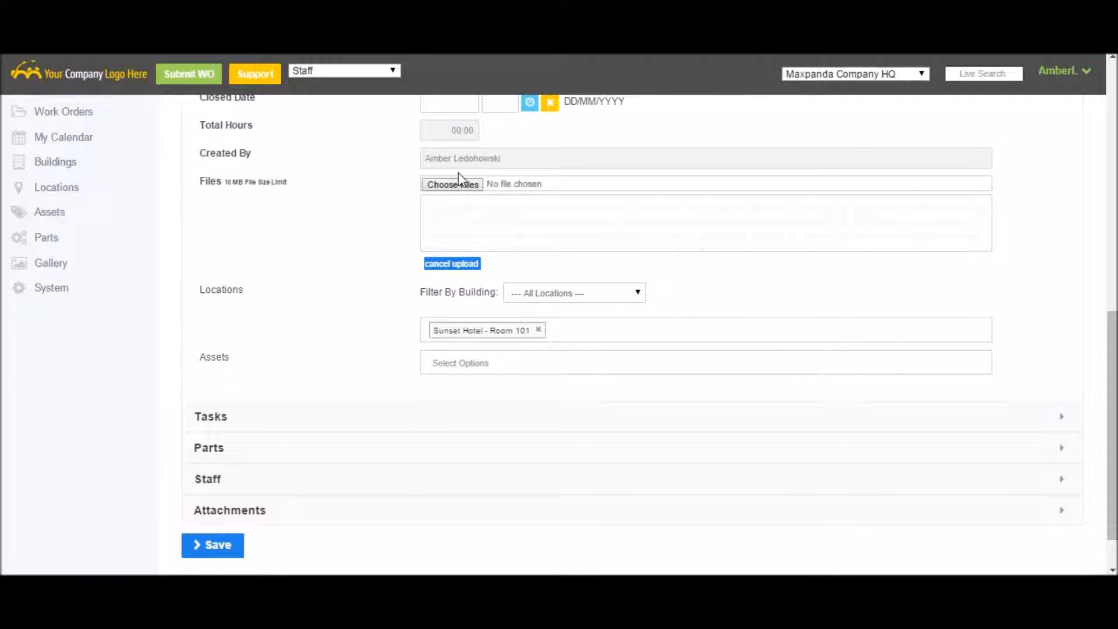
# Edit the work order's Move In task and set its status to Completed.
pyautogui.click(273, 416)
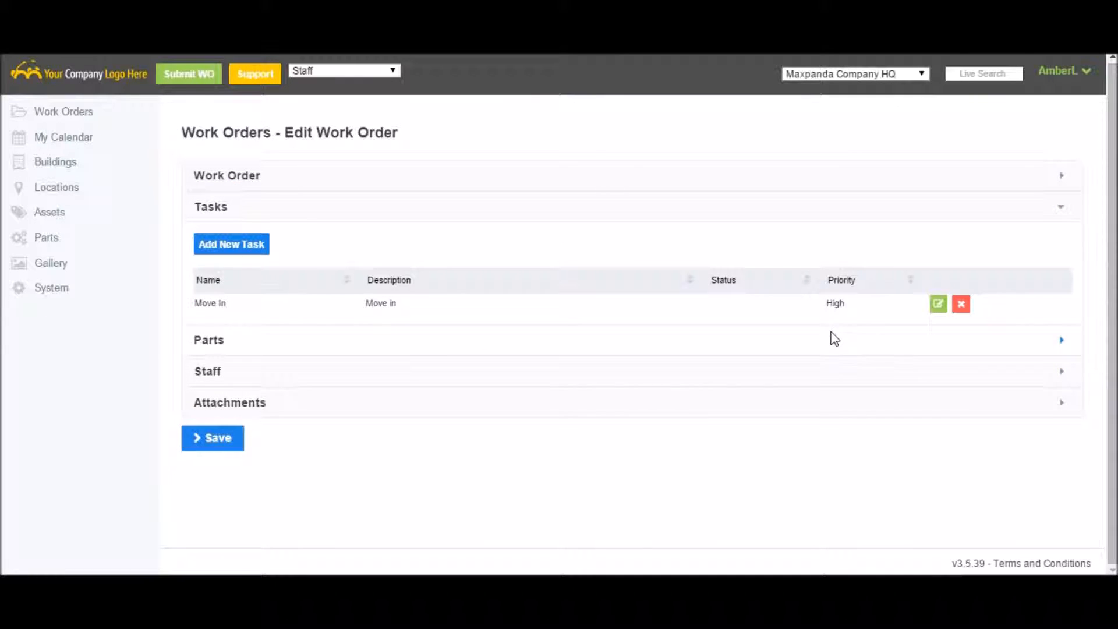
pyautogui.click(940, 308)
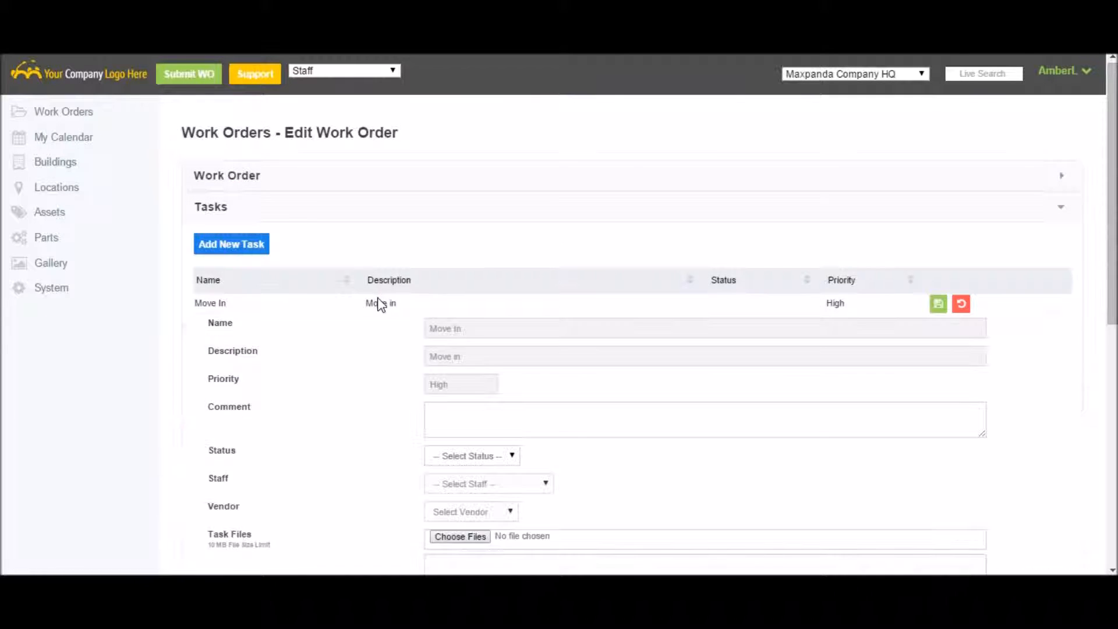
pyautogui.scroll(-4, 379, 314)
pyautogui.click(466, 209)
pyautogui.click(471, 238)
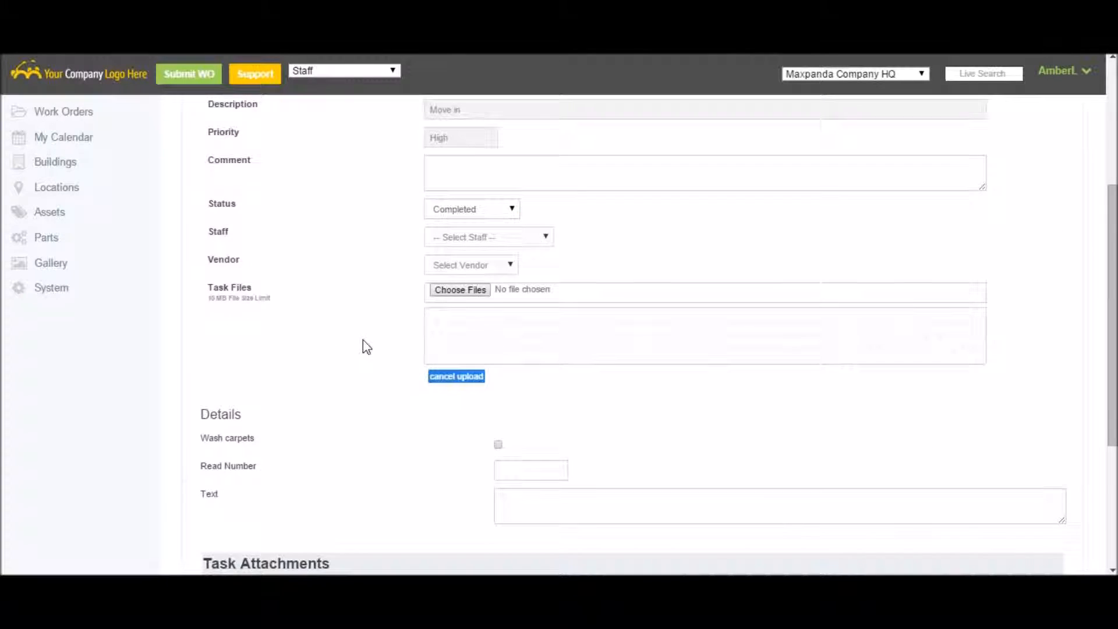
# Check off Wash carpets, set Read Number to 85, enter "Demo" as the text, and save the Move In task.
pyautogui.scroll(-3, 361, 347)
pyautogui.click(498, 280)
pyautogui.click(513, 303)
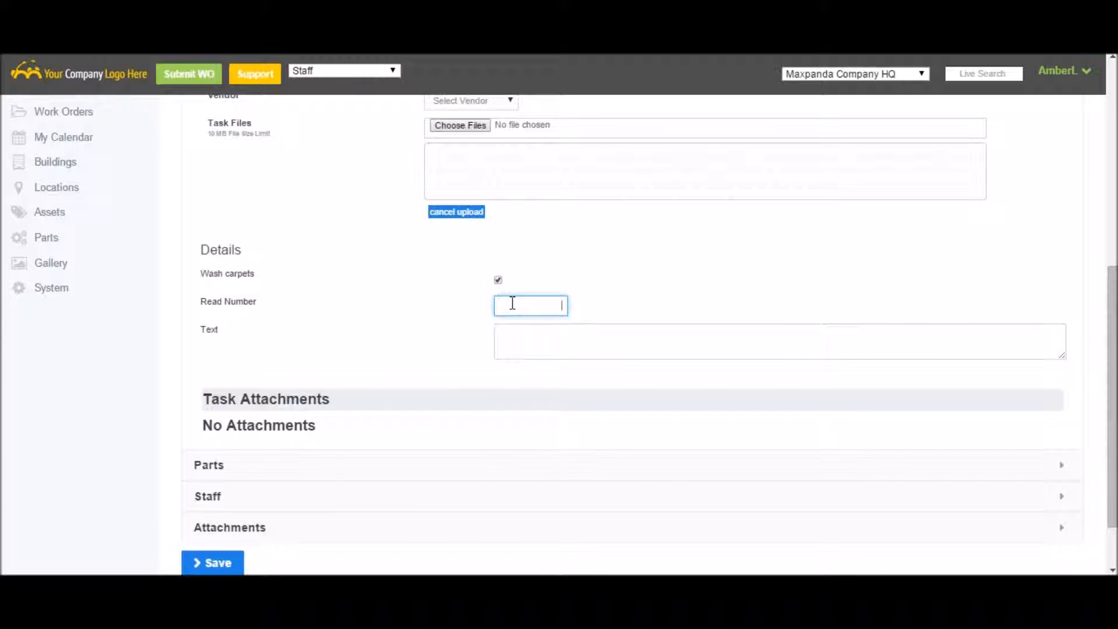
pyautogui.write('85')
pyautogui.click(531, 345)
pyautogui.write('Demo')
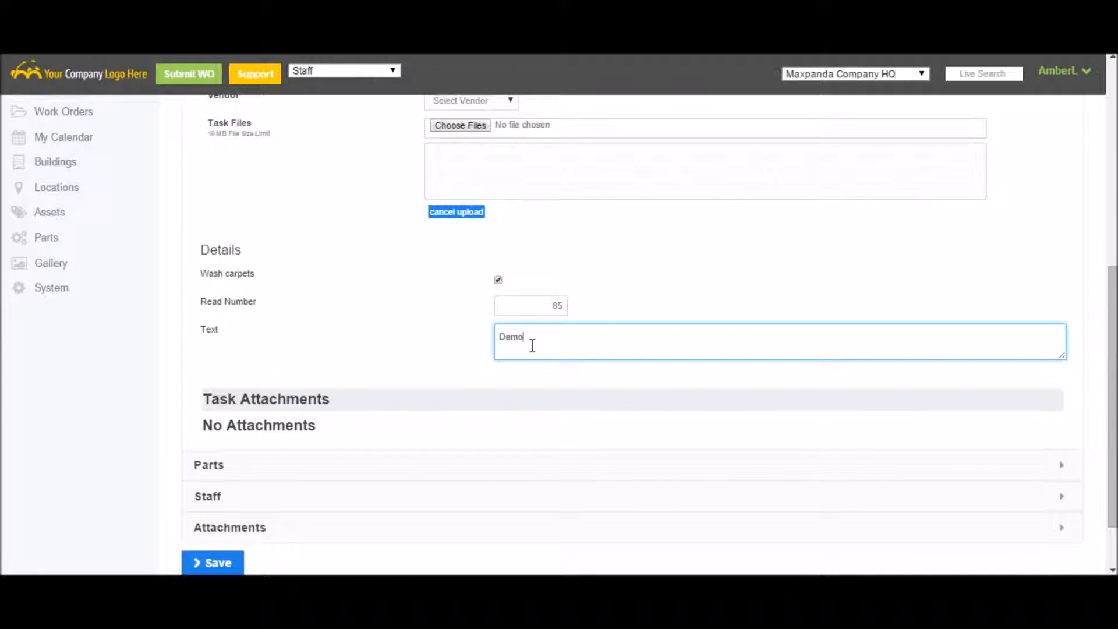
pyautogui.scroll(7, 813, 297)
pyautogui.click(938, 306)
# Set the light bulb quantity to 2 and log 02:00 hours for the first staff member and 01:15 for the second.
pyautogui.click(233, 337)
pyautogui.click(569, 300)
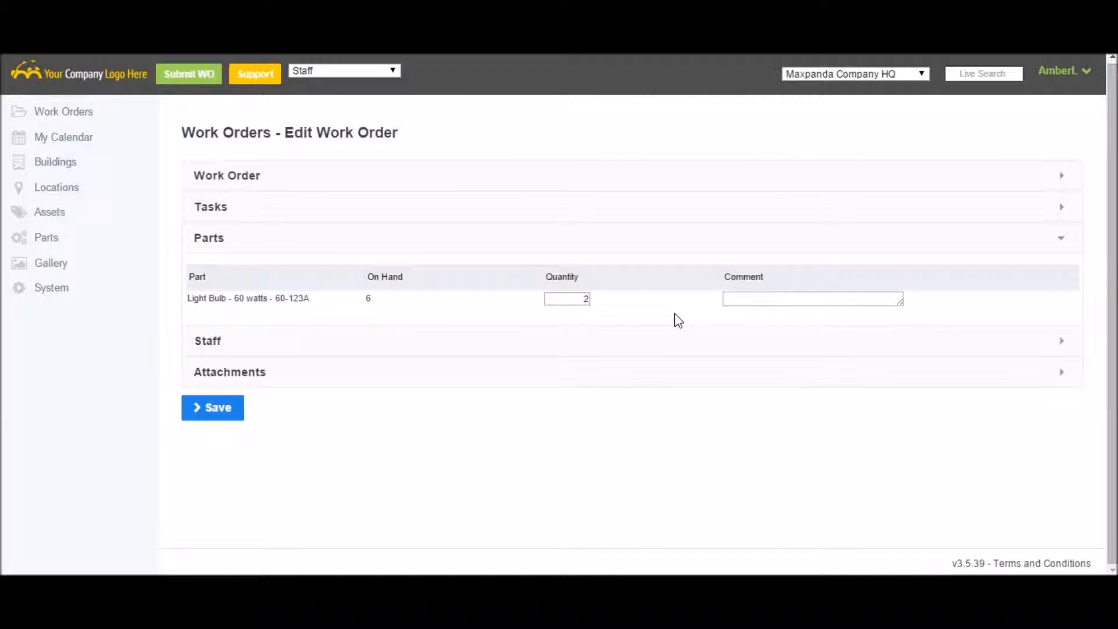
pyautogui.click(319, 350)
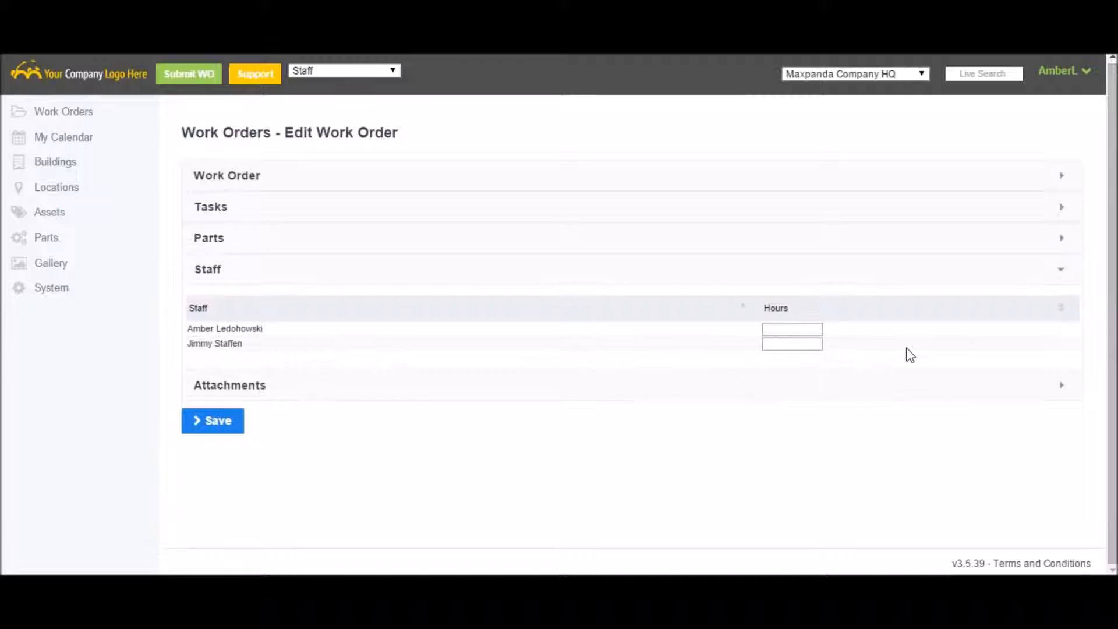
pyautogui.click(806, 329)
pyautogui.click(816, 373)
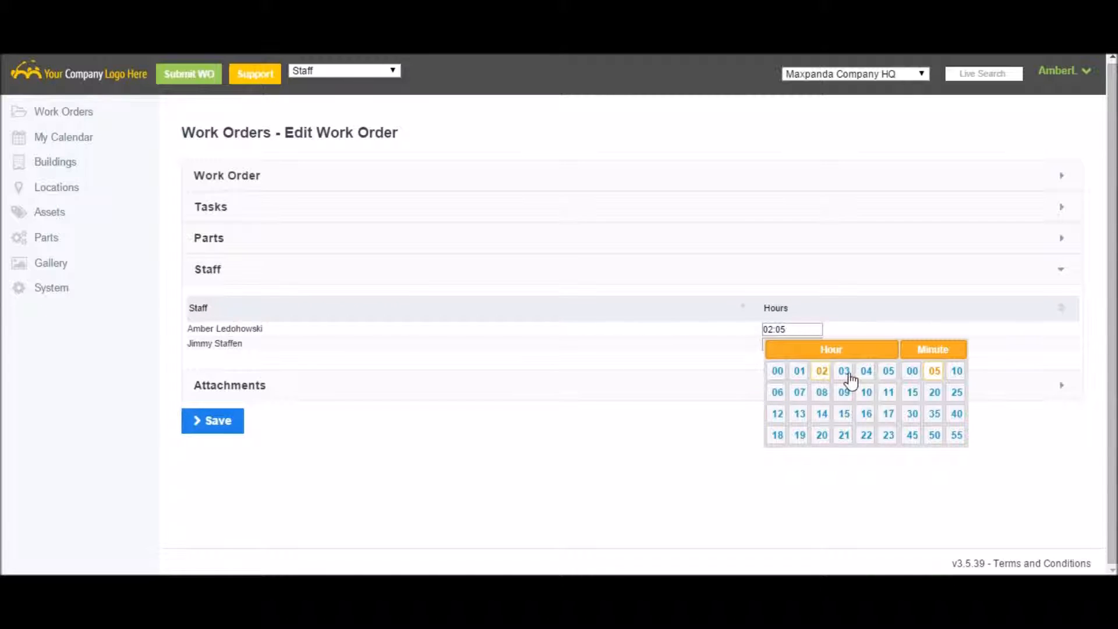
pyautogui.click(912, 372)
pyautogui.click(775, 344)
pyautogui.click(799, 386)
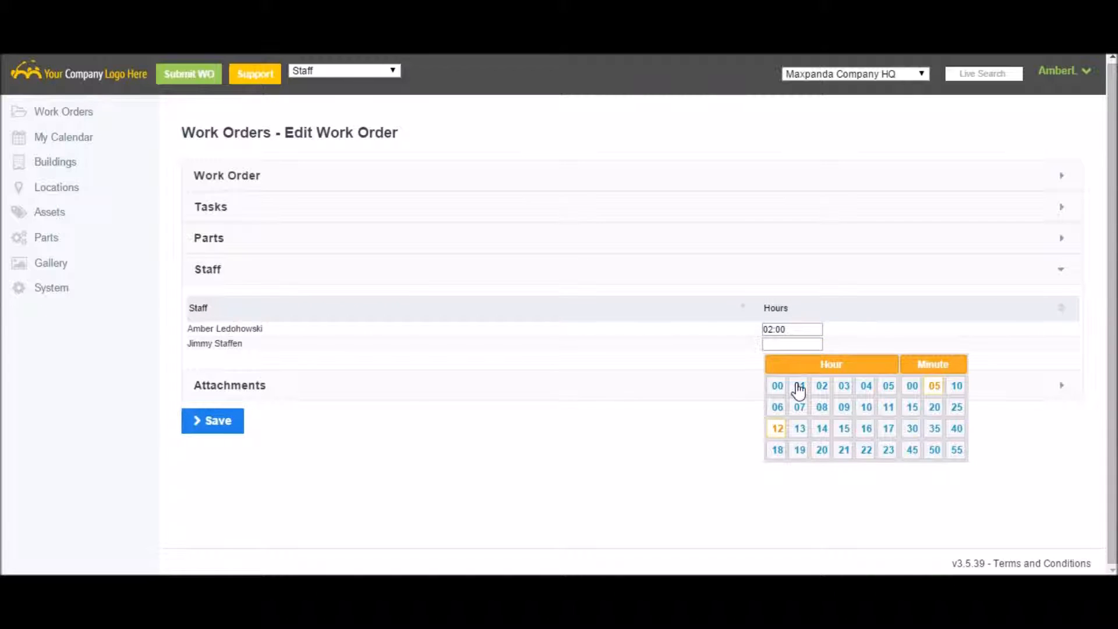
pyautogui.click(934, 385)
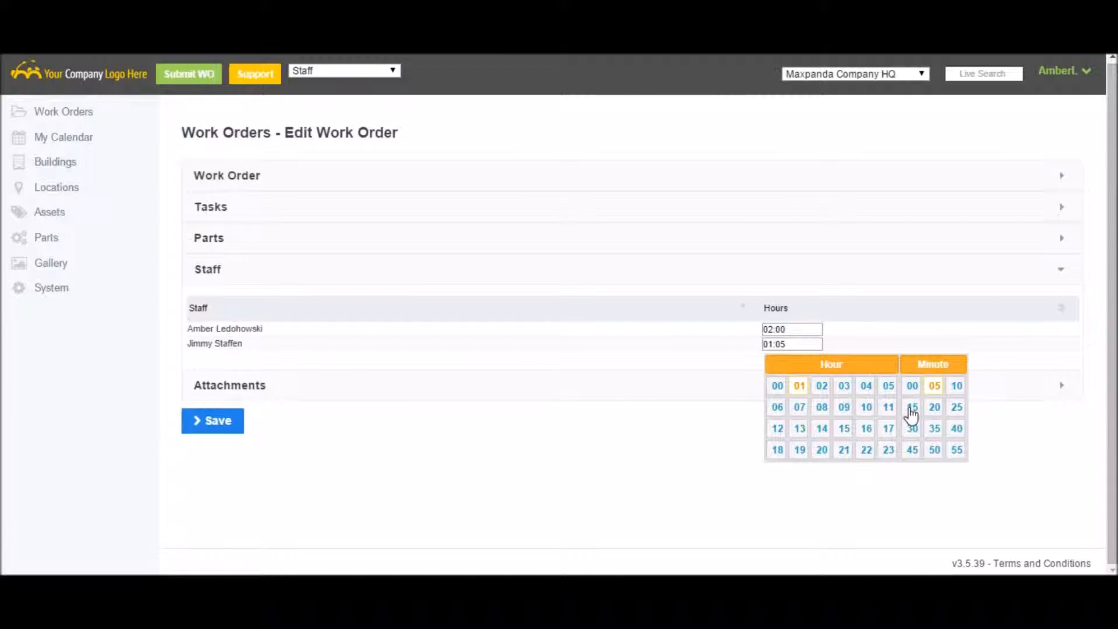
# Check the work order's attachments and mark the approved work order as complete.
pyautogui.click(332, 388)
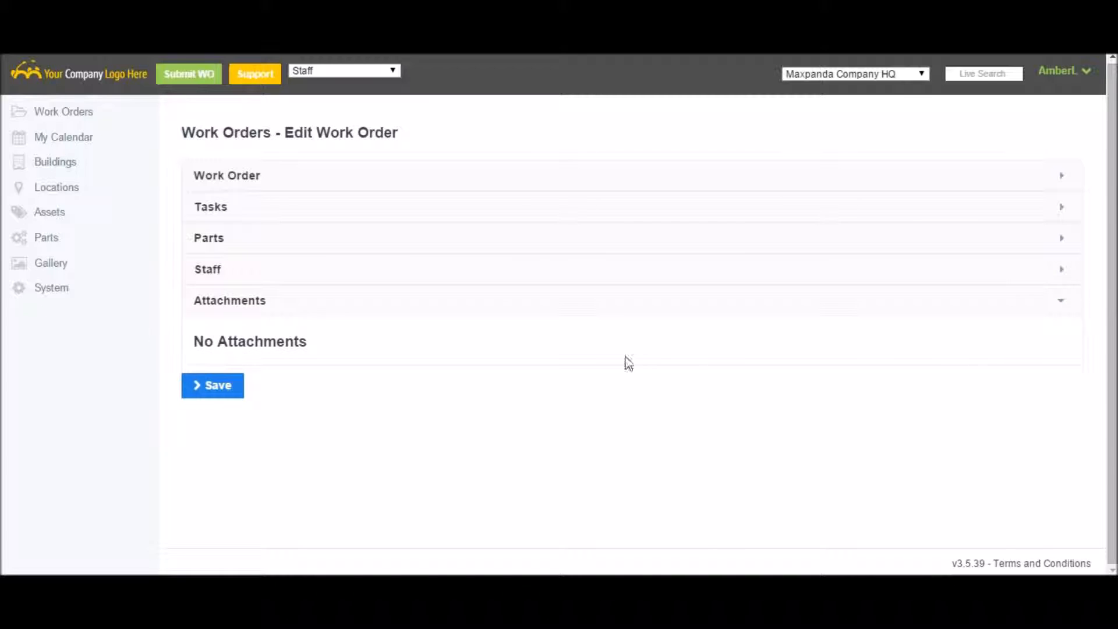
pyautogui.click(262, 177)
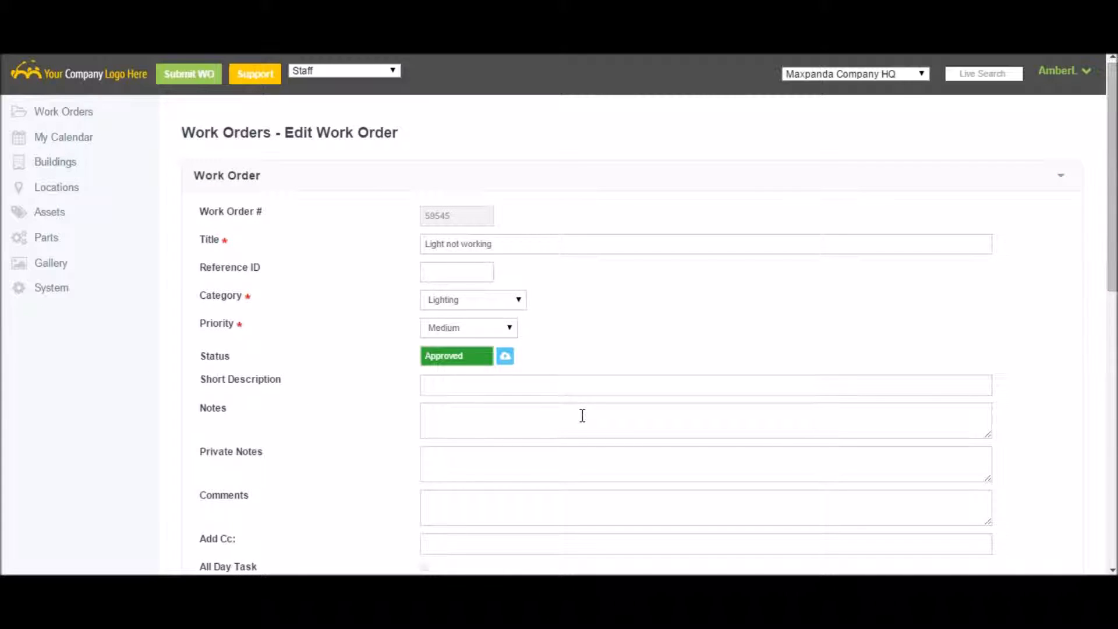
pyautogui.click(506, 357)
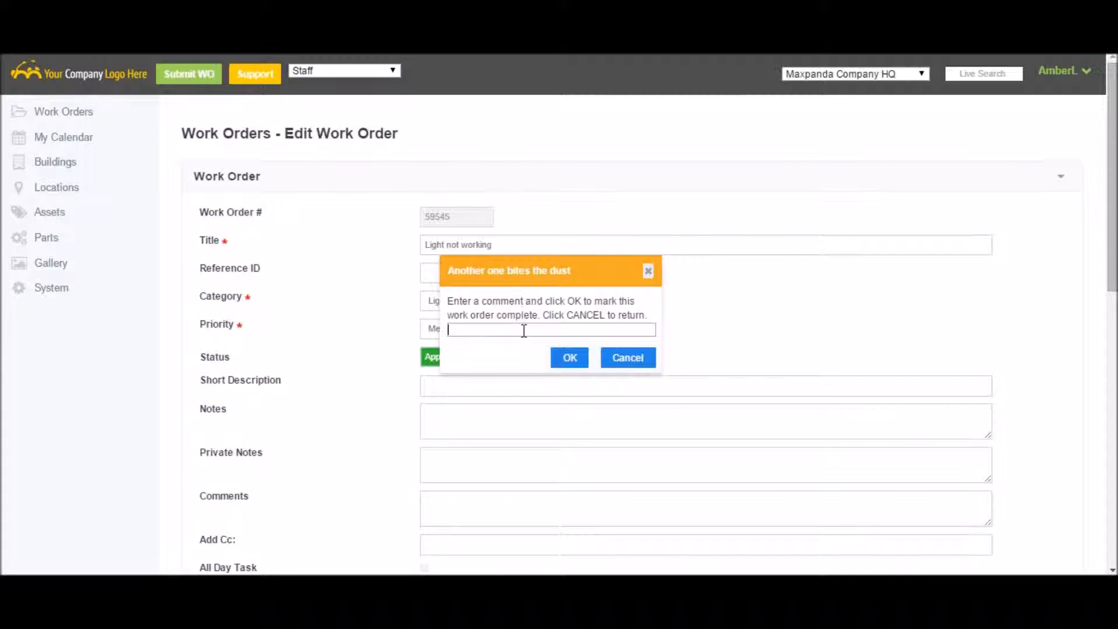
pyautogui.click(568, 358)
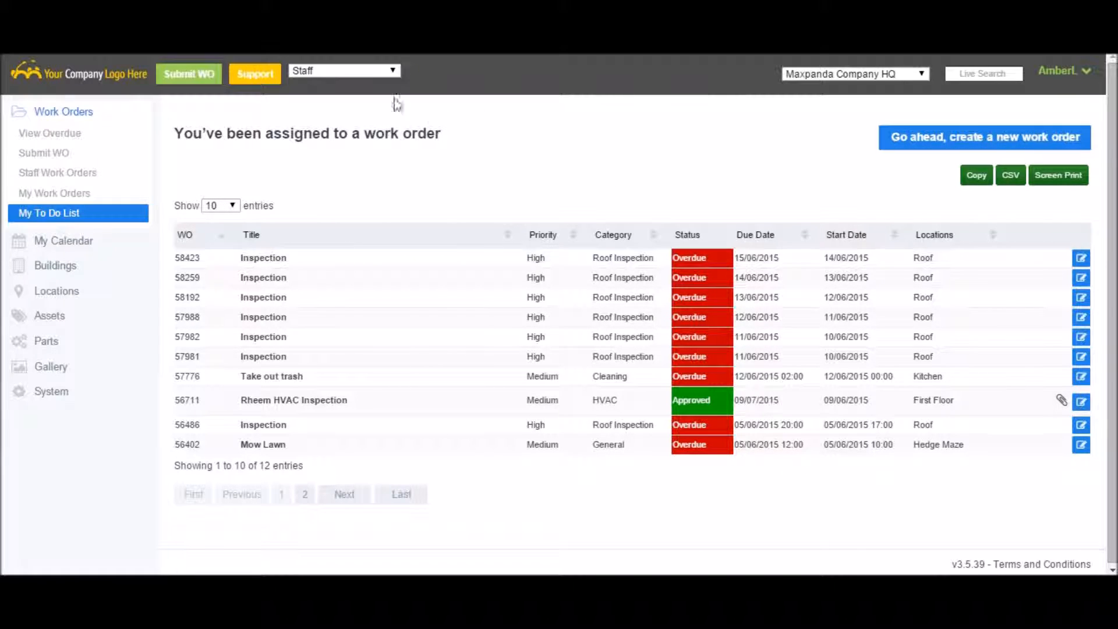
# Switch the role to Company Admin and open the completed Light not working work order for editing.
pyautogui.click(344, 71)
pyautogui.click(337, 98)
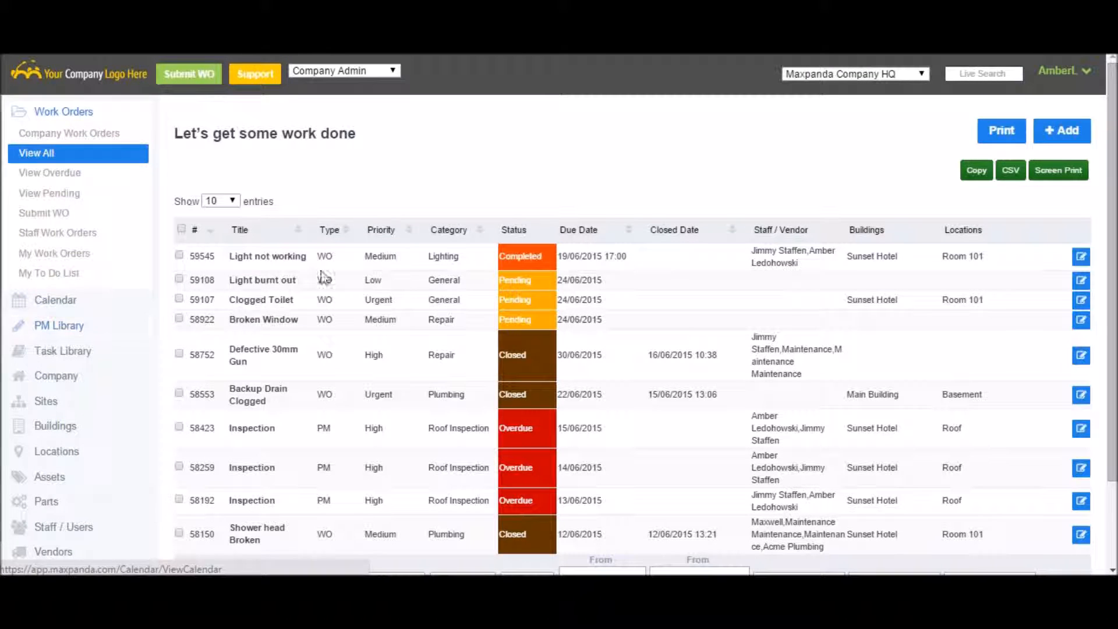
pyautogui.moveTo(244, 260); pyautogui.dragTo(1024, 271)
pyautogui.click(1025, 270)
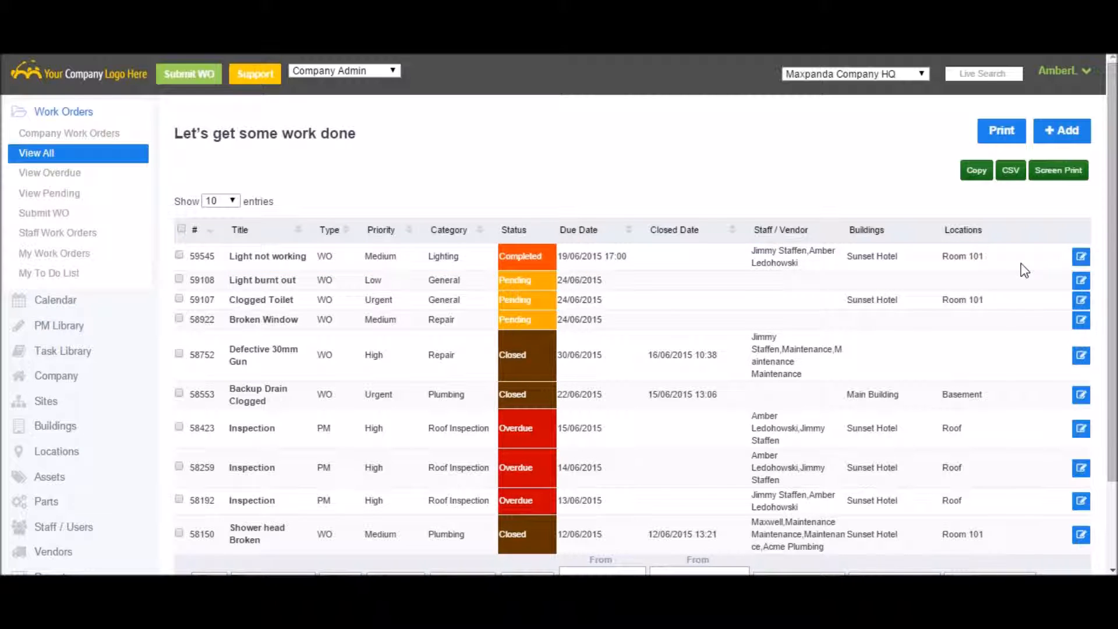
pyautogui.click(1081, 258)
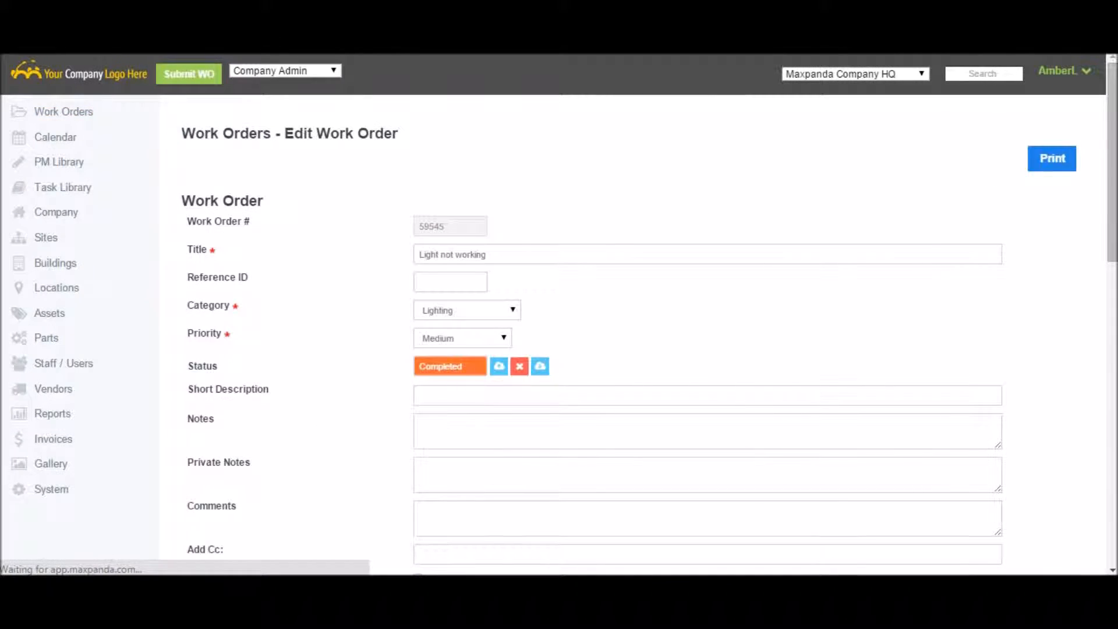
# Examine the completed work order's details, dates, tasks, parts and staff sections.
pyautogui.scroll(-10, 664, 332)
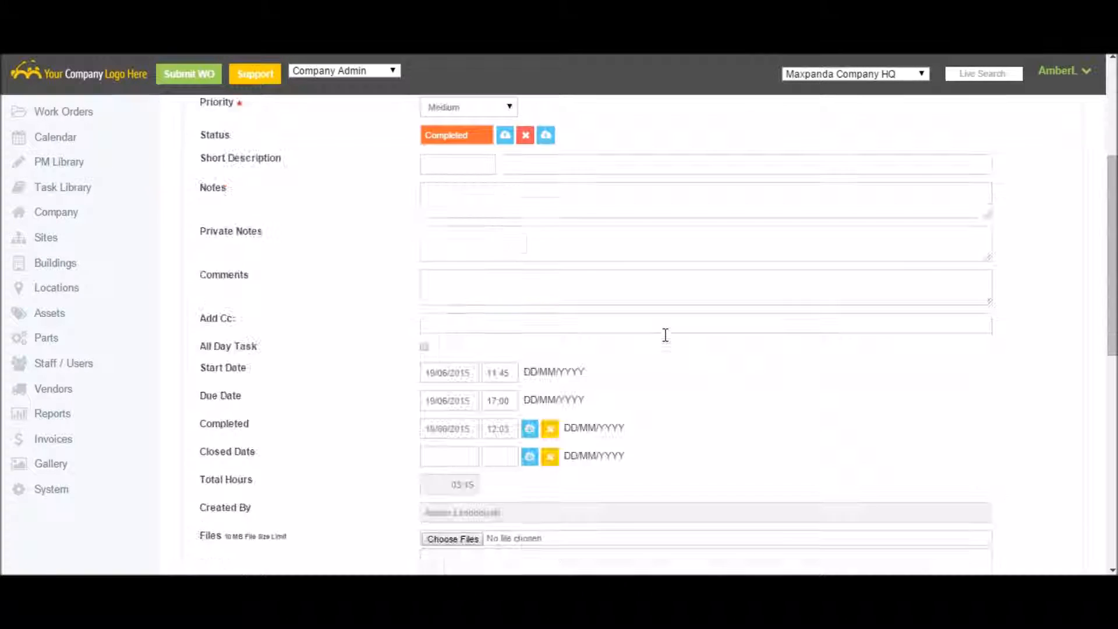
pyautogui.scroll(-3, 666, 340)
pyautogui.scroll(7, 373, 357)
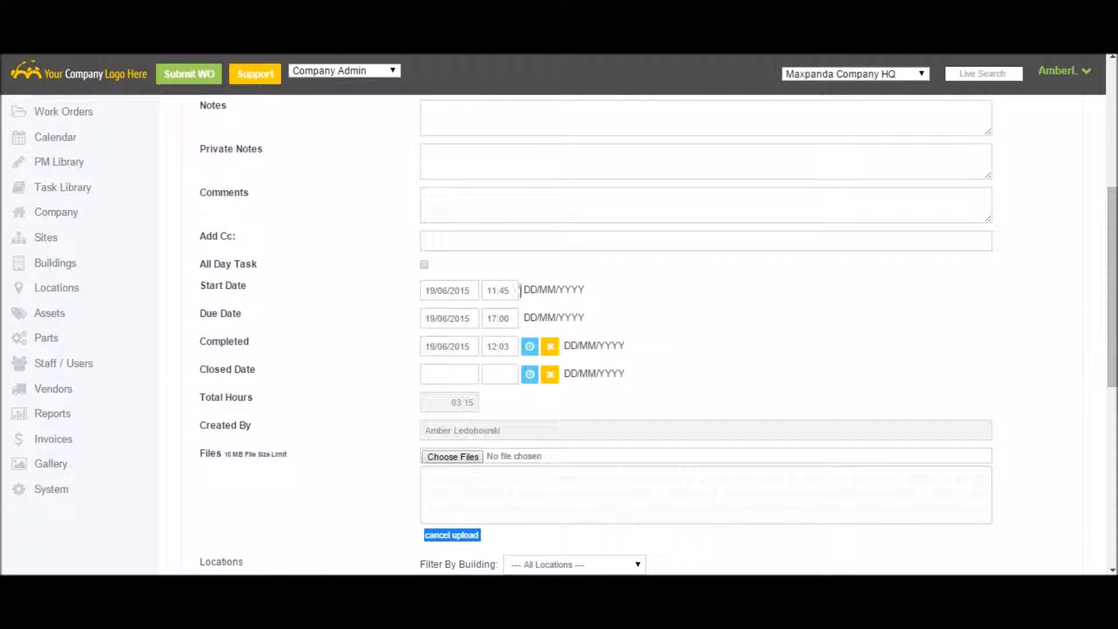
pyautogui.scroll(-5, 350, 365)
pyautogui.click(320, 472)
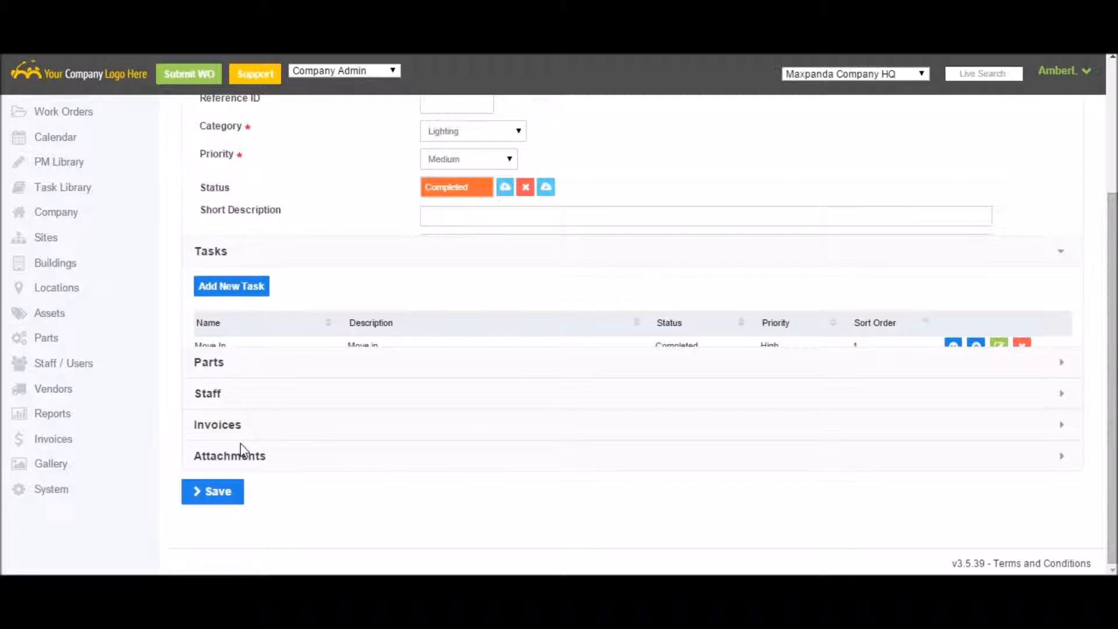
pyautogui.click(236, 368)
pyautogui.click(276, 401)
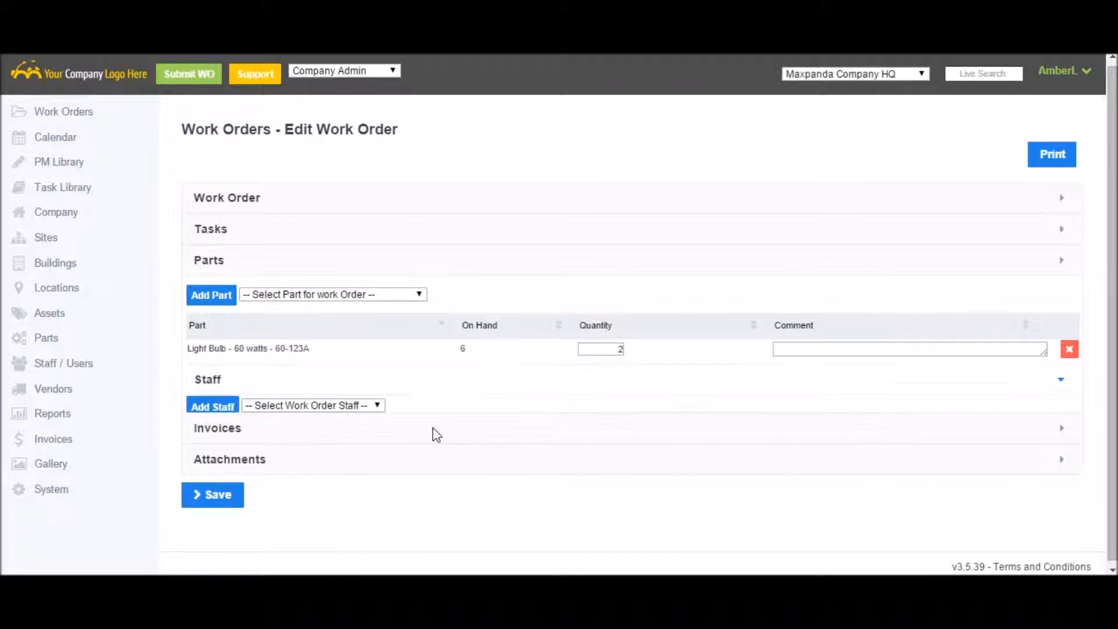
# Pick the $52.50 invoice from 123 Company in the existing invoices to add it to the work order.
pyautogui.click(304, 451)
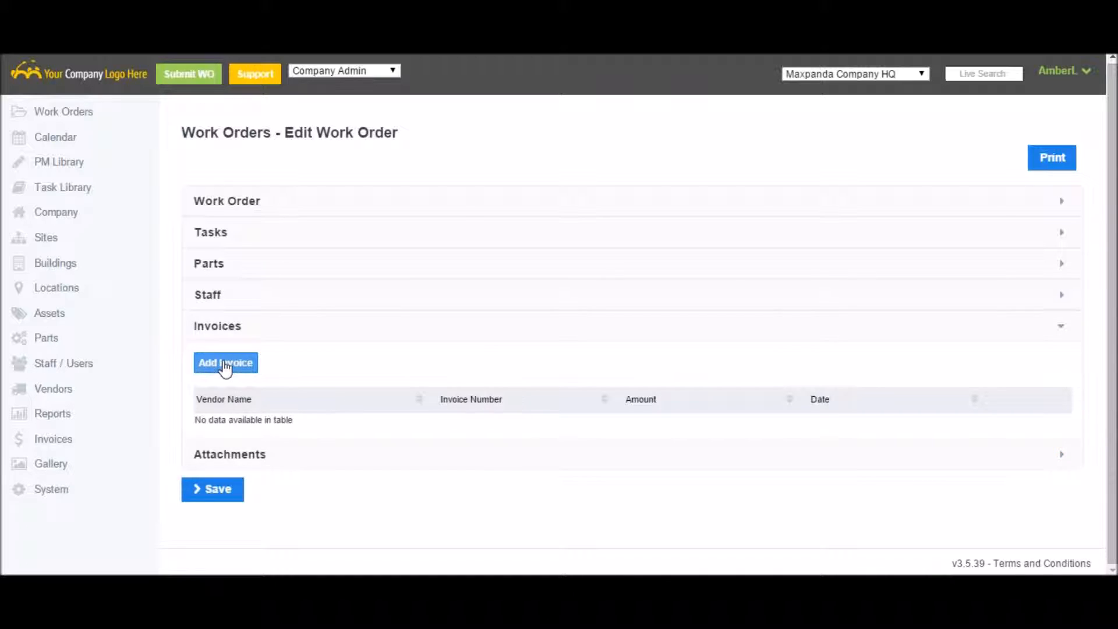
pyautogui.click(225, 367)
pyautogui.scroll(-2, 506, 289)
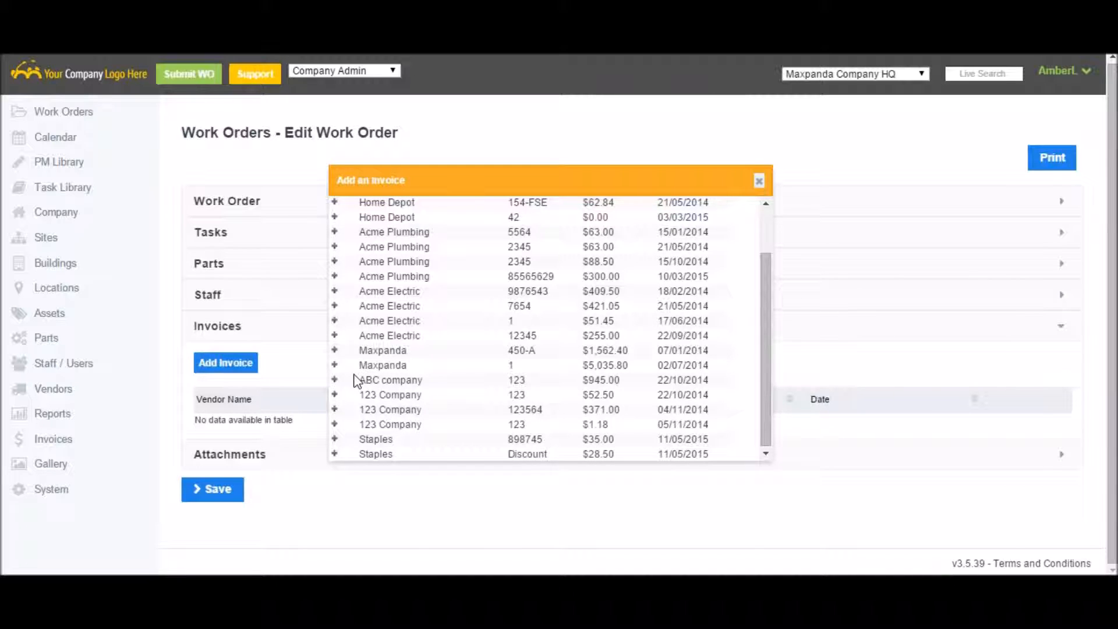
pyautogui.click(336, 394)
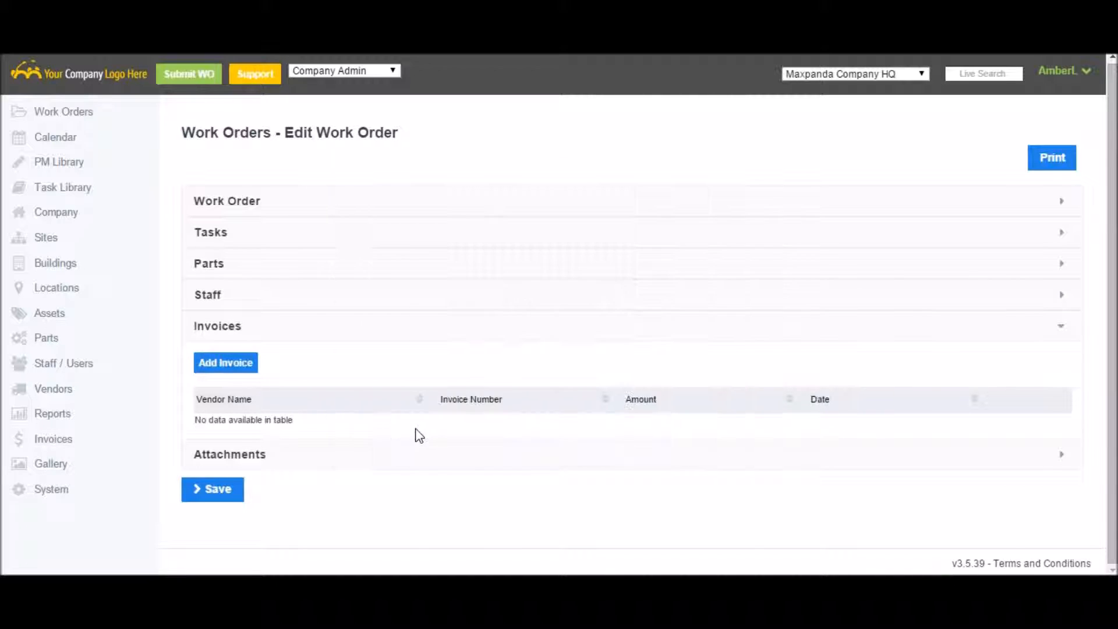
# Close the completed Light not working work order without entering a comment.
pyautogui.click(367, 204)
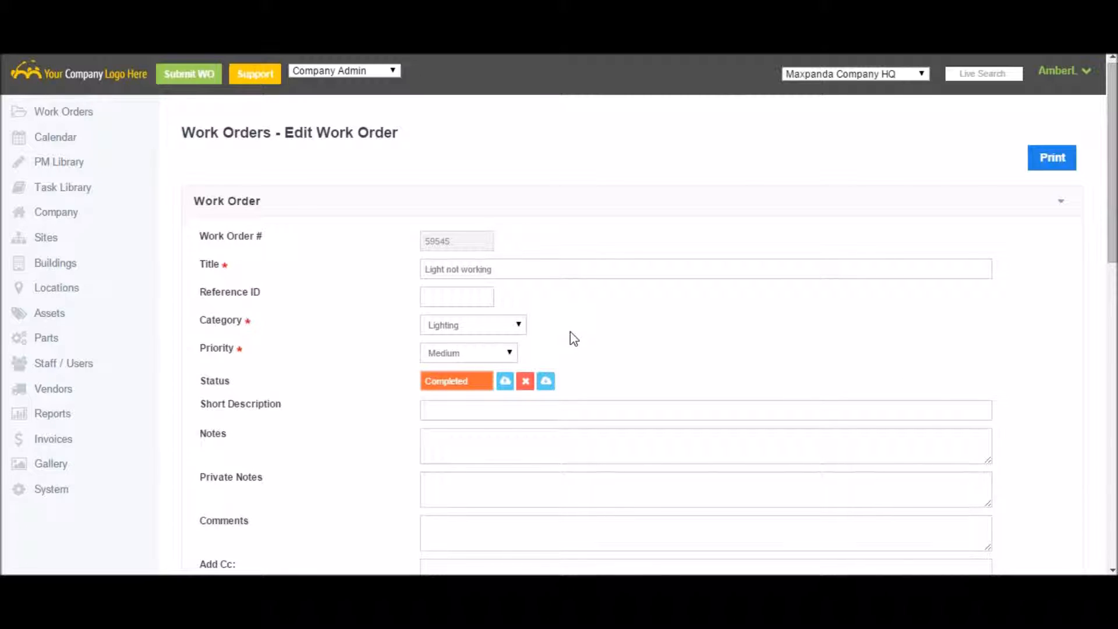
pyautogui.click(506, 383)
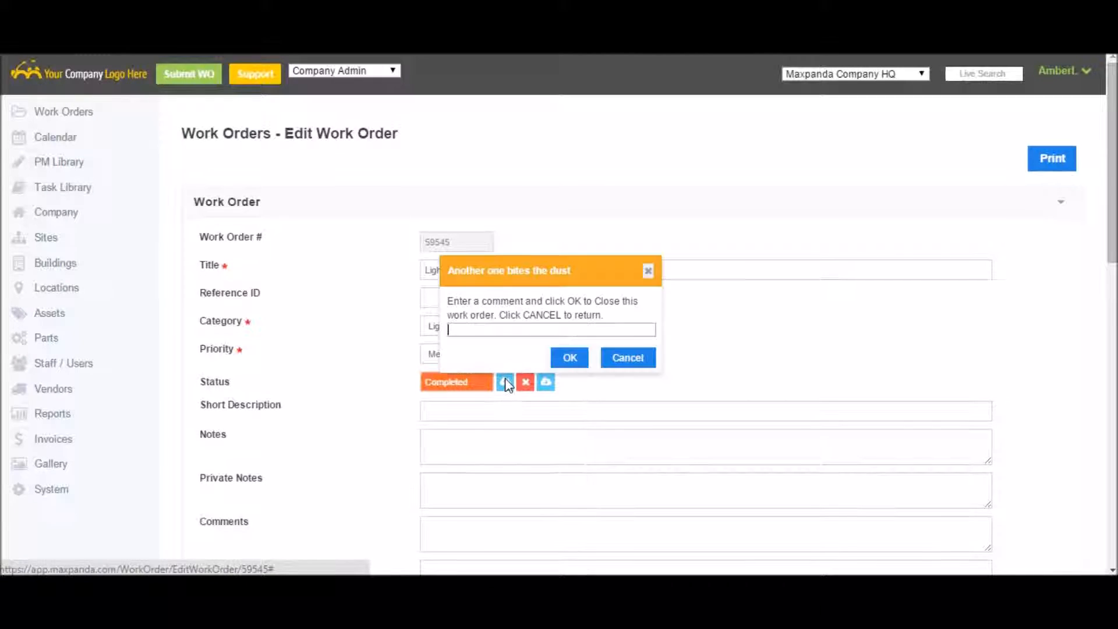
pyautogui.click(569, 361)
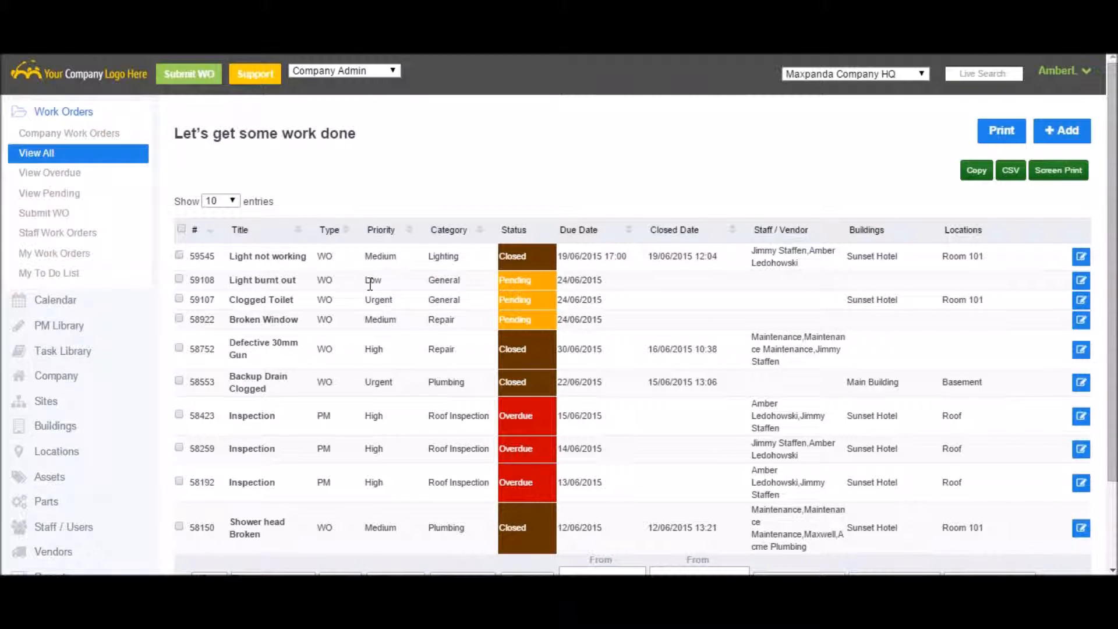
# Open the closed Light not working work order and examine its status, option to reopen it, and status history.
pyautogui.click(1081, 257)
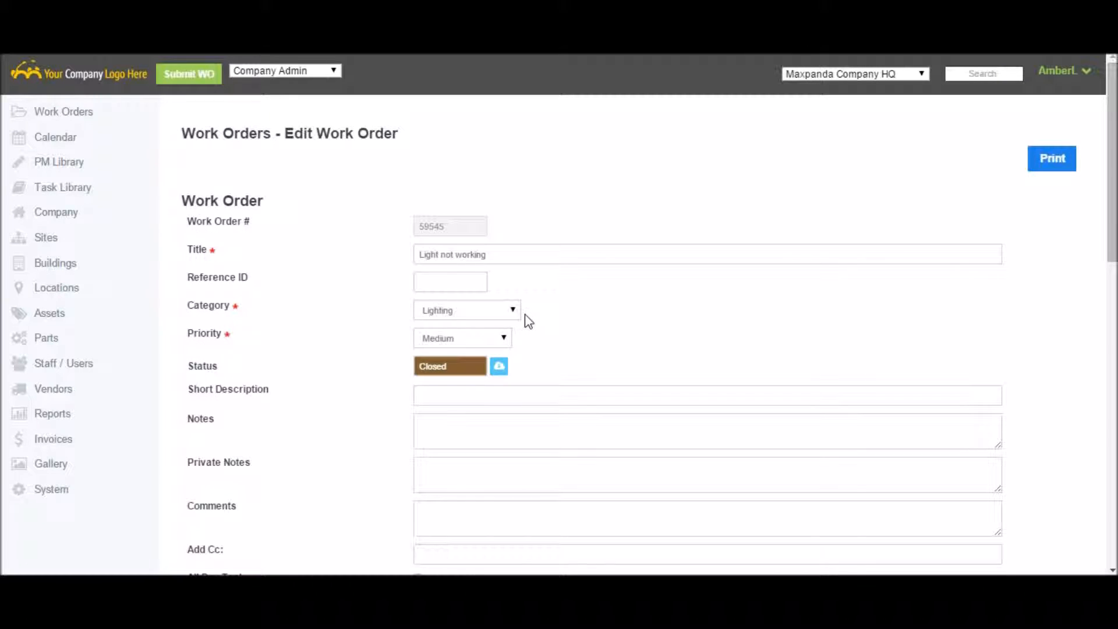
pyautogui.scroll(-5, 527, 320)
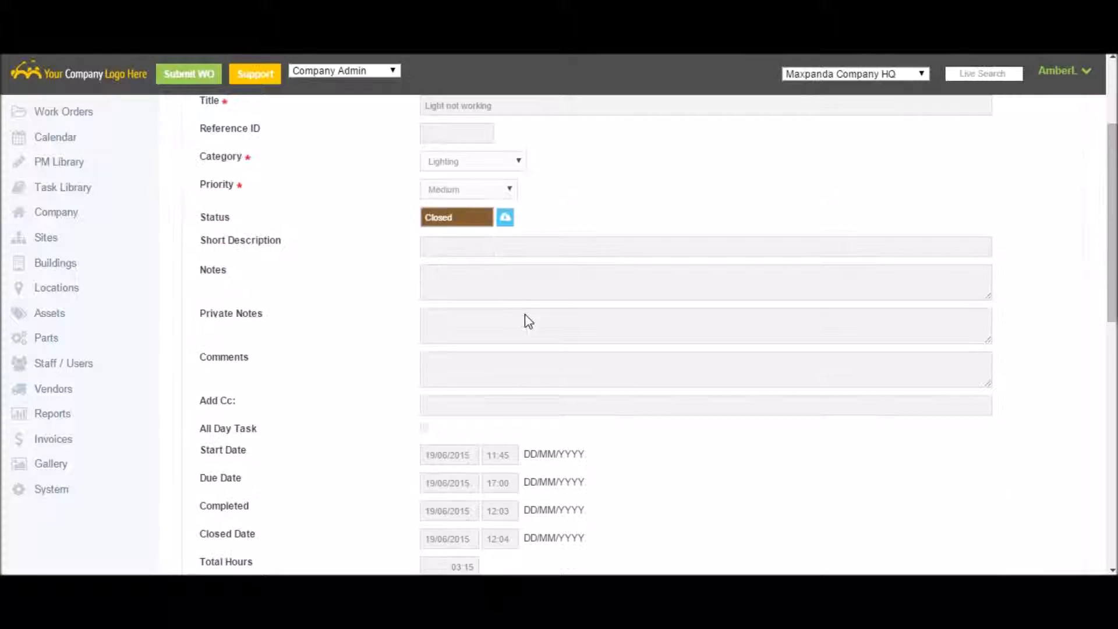
pyautogui.click(472, 215)
pyautogui.scroll(-5, 489, 280)
pyautogui.tripleClick(501, 346)
pyautogui.scroll(9, 501, 346)
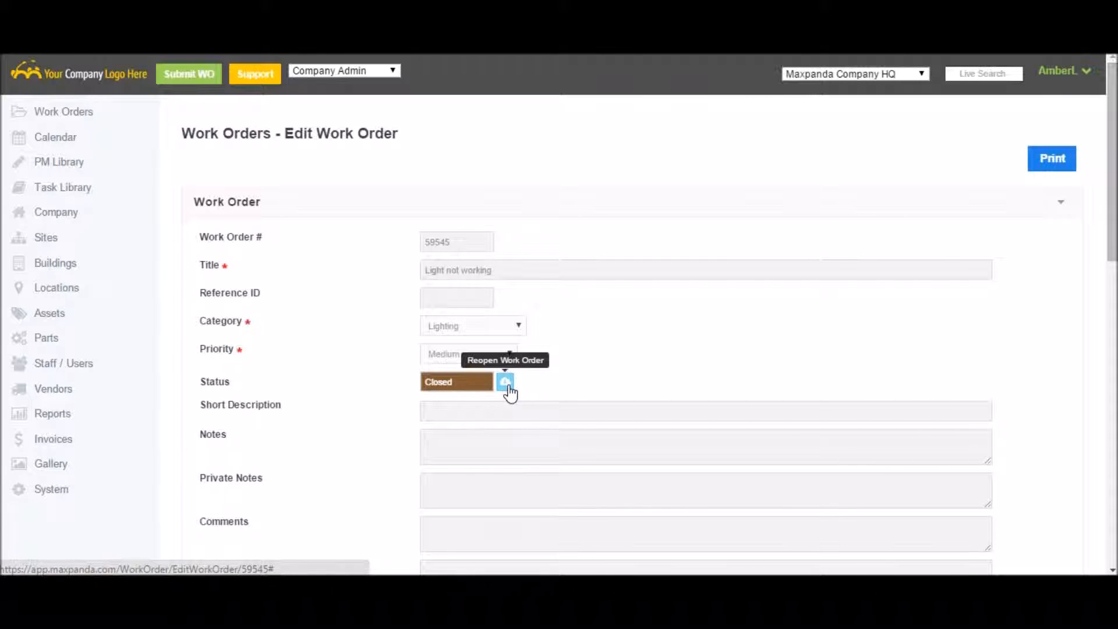
pyautogui.scroll(-12, 510, 393)
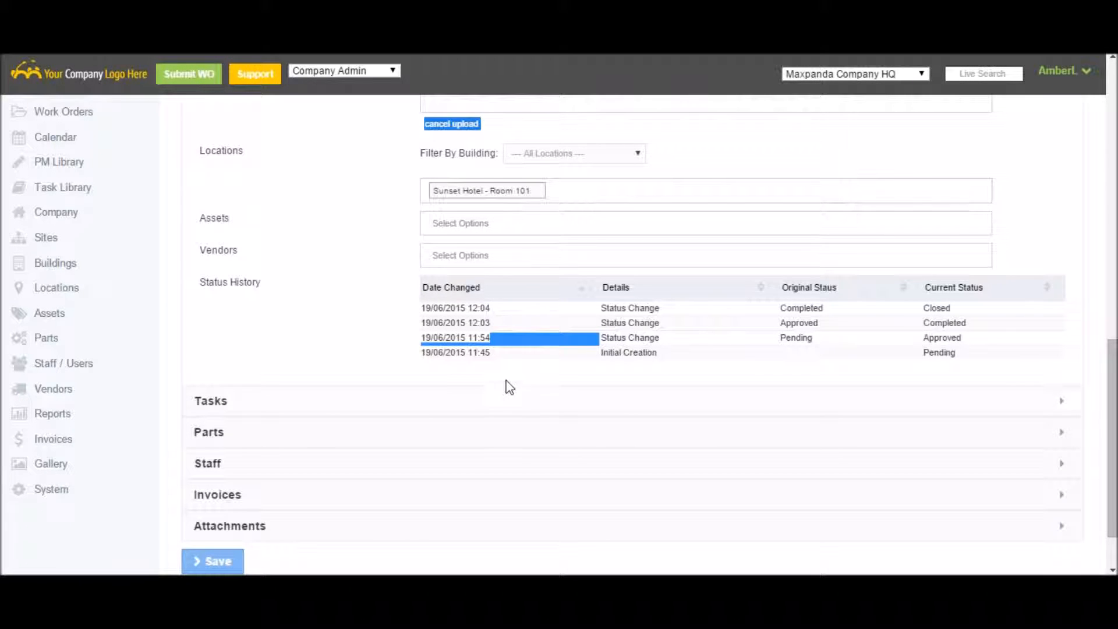
pyautogui.moveTo(675, 357); pyautogui.dragTo(455, 307)
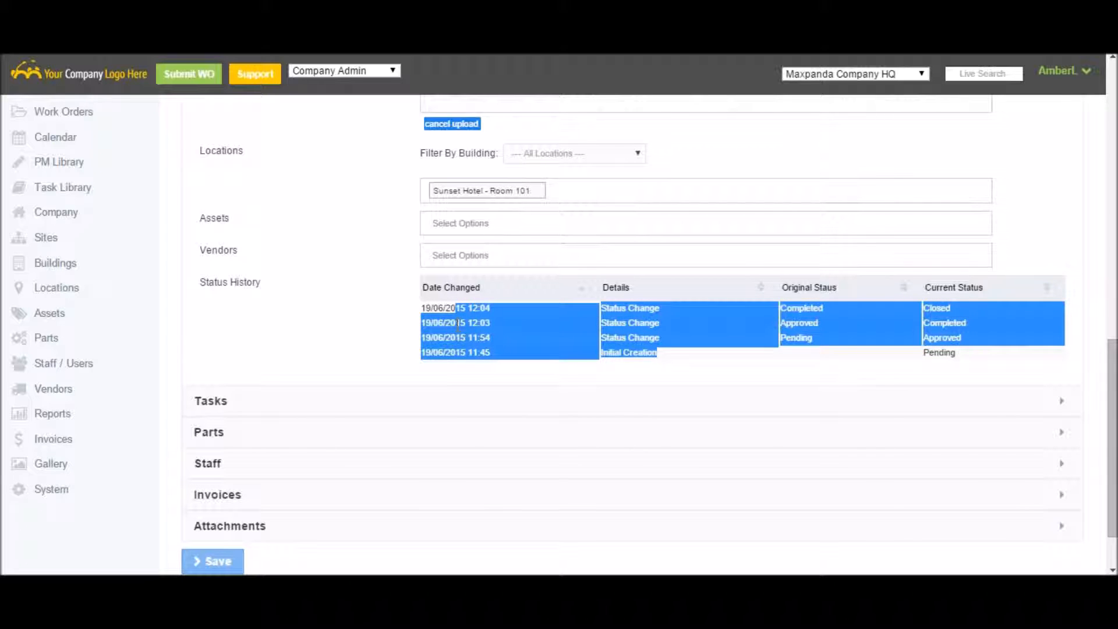
pyautogui.click(452, 324)
pyautogui.scroll(10, 345, 335)
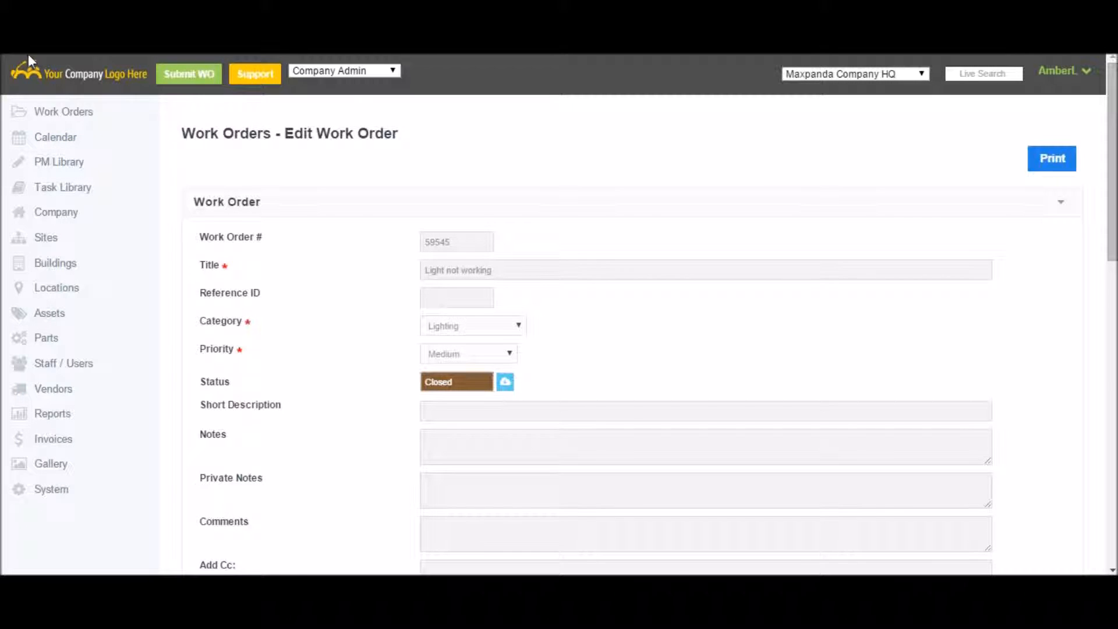
# Return to the list of all work orders and look through its entries and filters.
pyautogui.click(79, 132)
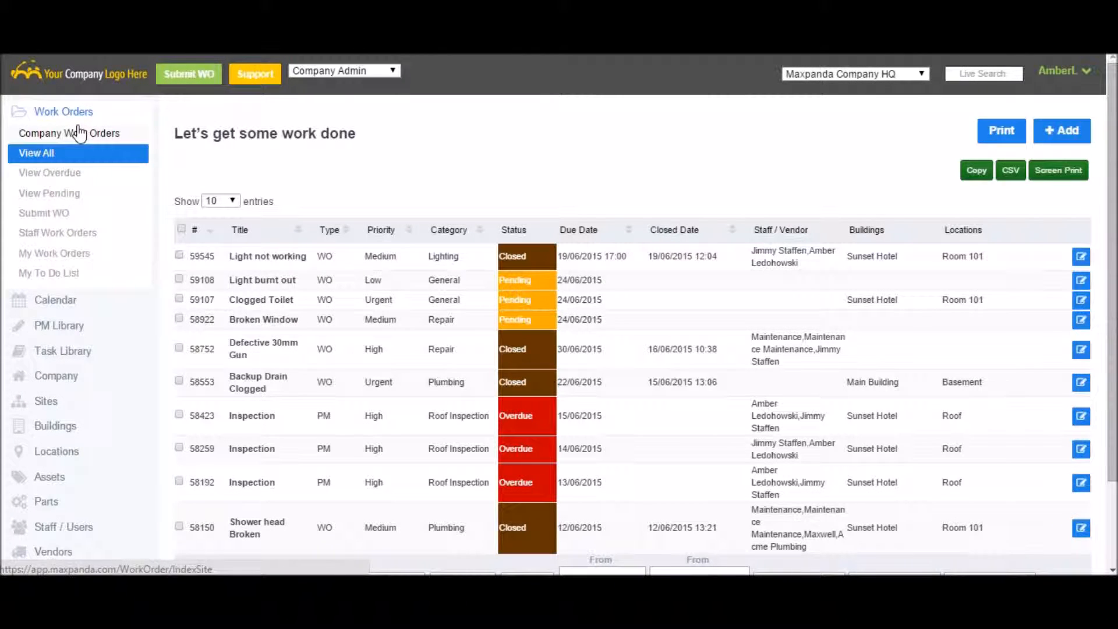
pyautogui.scroll(-2, 407, 331)
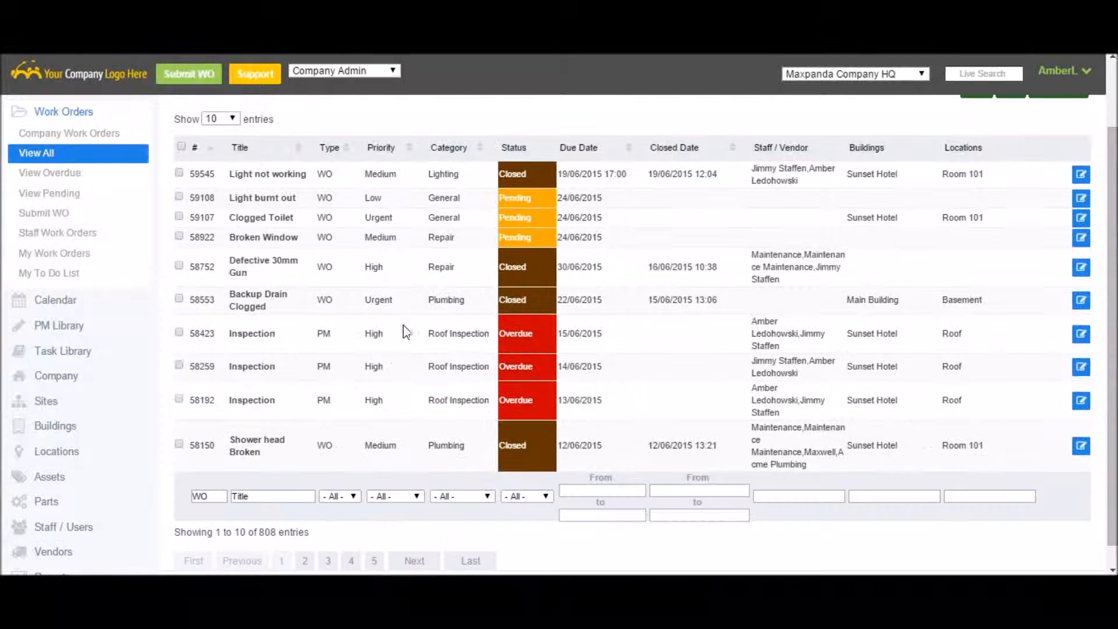